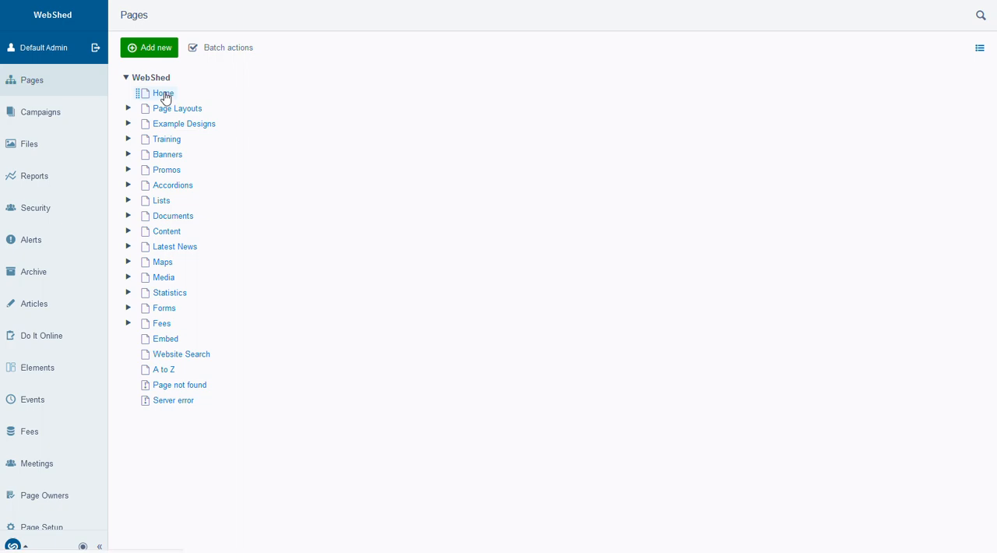
Open the Home page, look at its page layout, and return to its page settings
{"action": "left_click", "coordinate": [165, 94]}
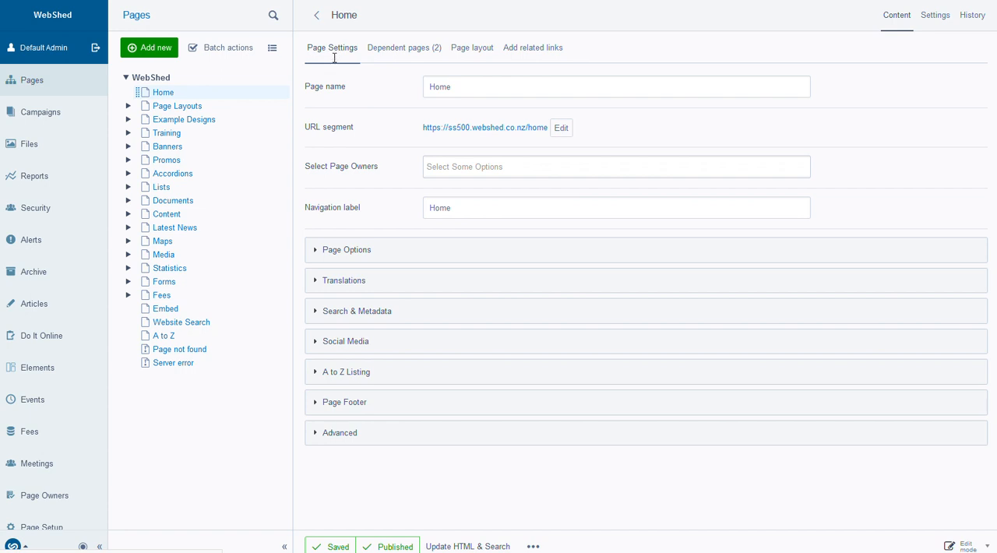
{"action": "left_click", "coordinate": [481, 48]}
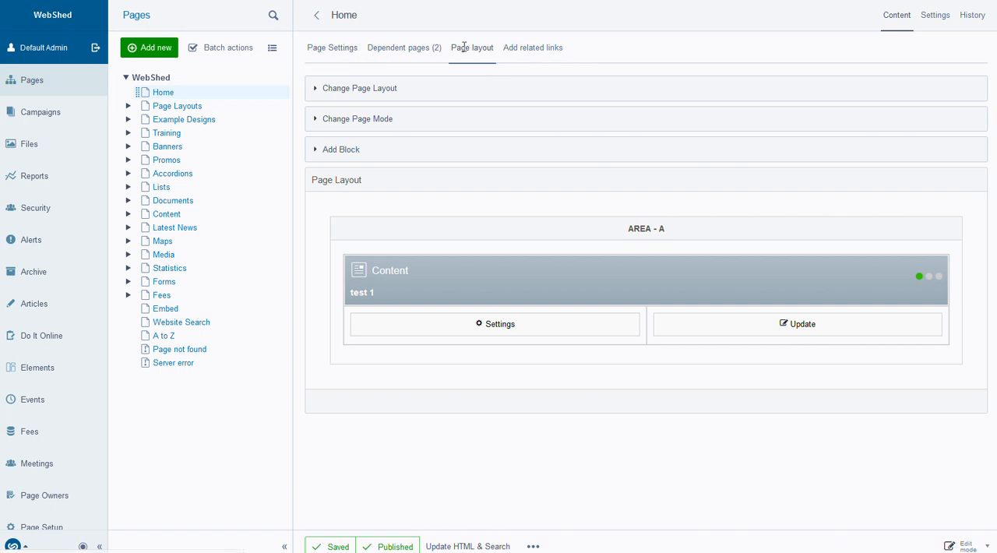
{"action": "left_click", "coordinate": [331, 55]}
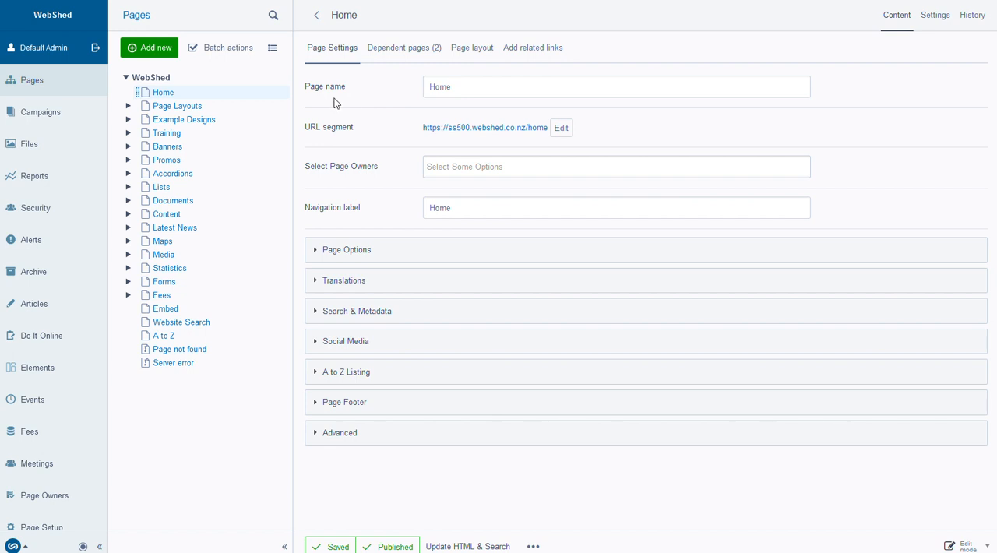
Start adding a new page under the Training page, keeping Training as the parent
{"action": "left_click", "coordinate": [128, 135]}
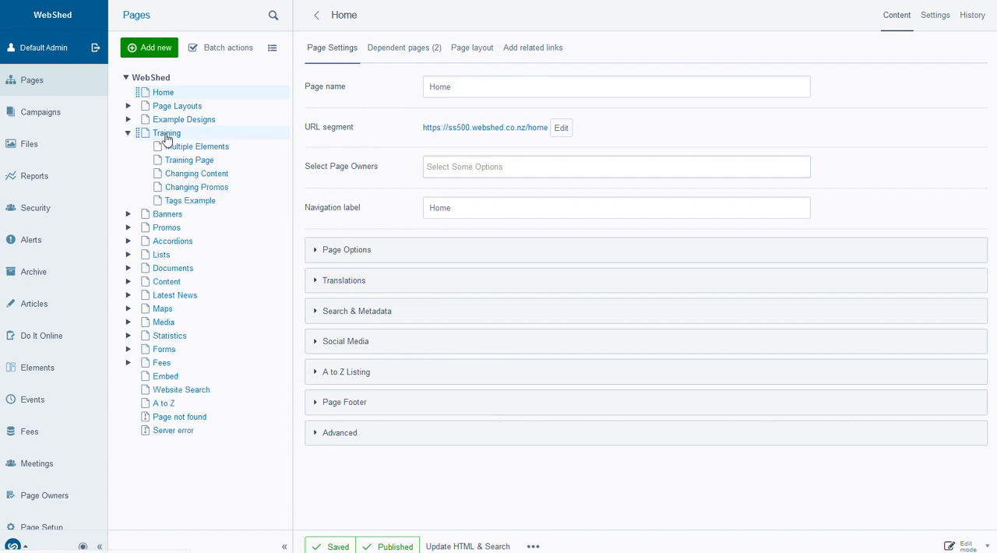
{"action": "left_click", "coordinate": [163, 137]}
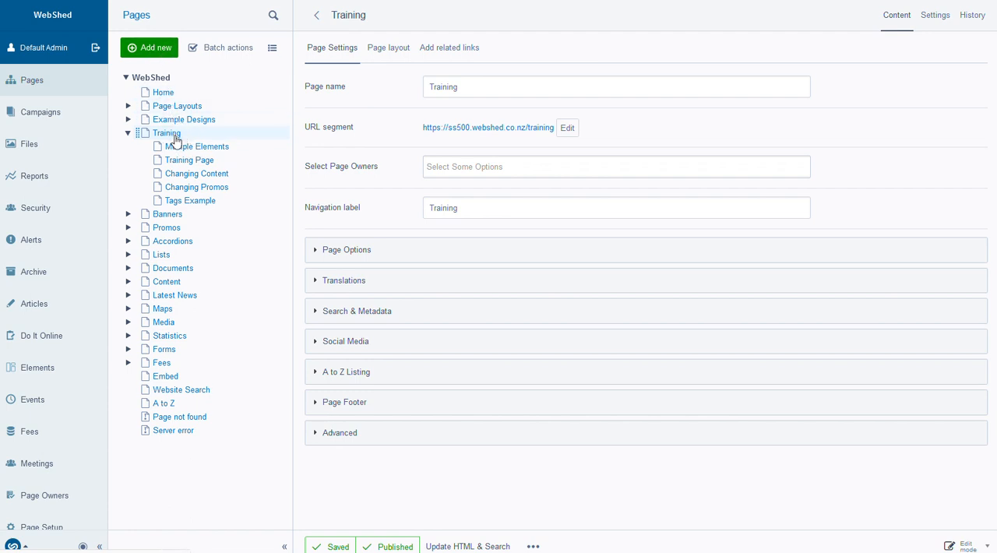
{"action": "left_click", "coordinate": [148, 47]}
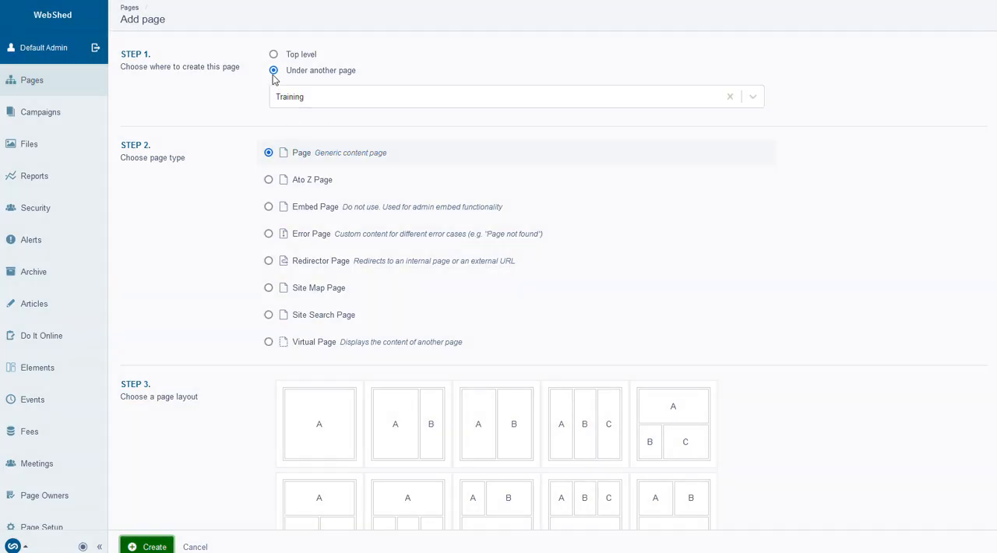
{"action": "left_click", "coordinate": [306, 99]}
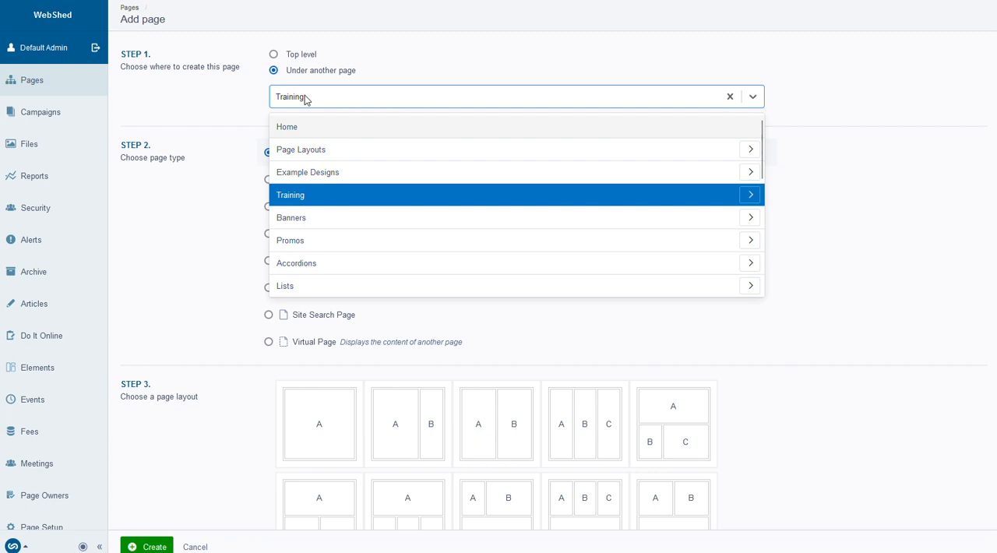
{"action": "left_click", "coordinate": [214, 86]}
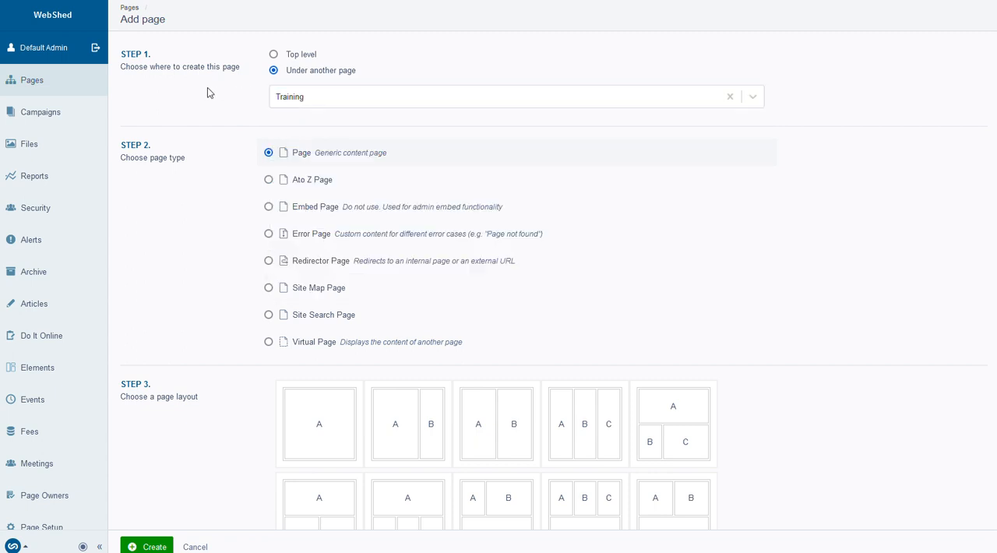
Keep the generic Page type and choose the layout with two equal columns, A and B, for the new page
{"action": "scroll", "coordinate": [201, 105], "scroll_direction": "down", "scroll_amount": 1}
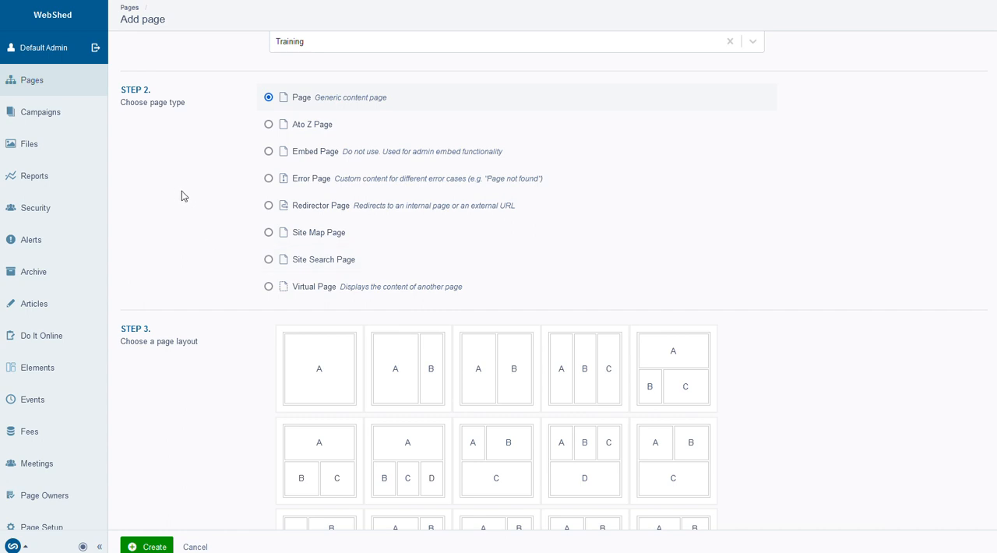
{"action": "scroll", "coordinate": [226, 188], "scroll_direction": "down", "scroll_amount": 1}
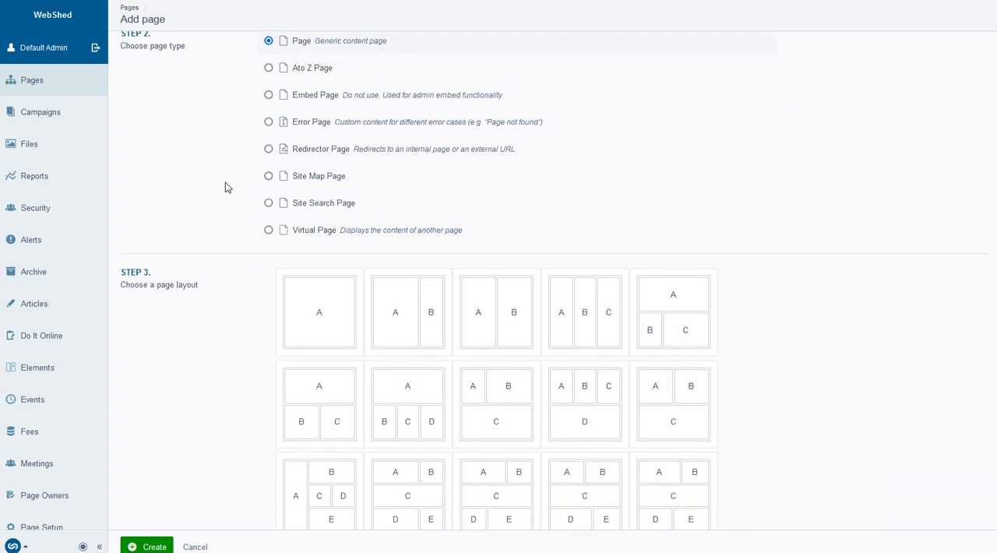
{"action": "scroll", "coordinate": [218, 190], "scroll_direction": "down", "scroll_amount": 3}
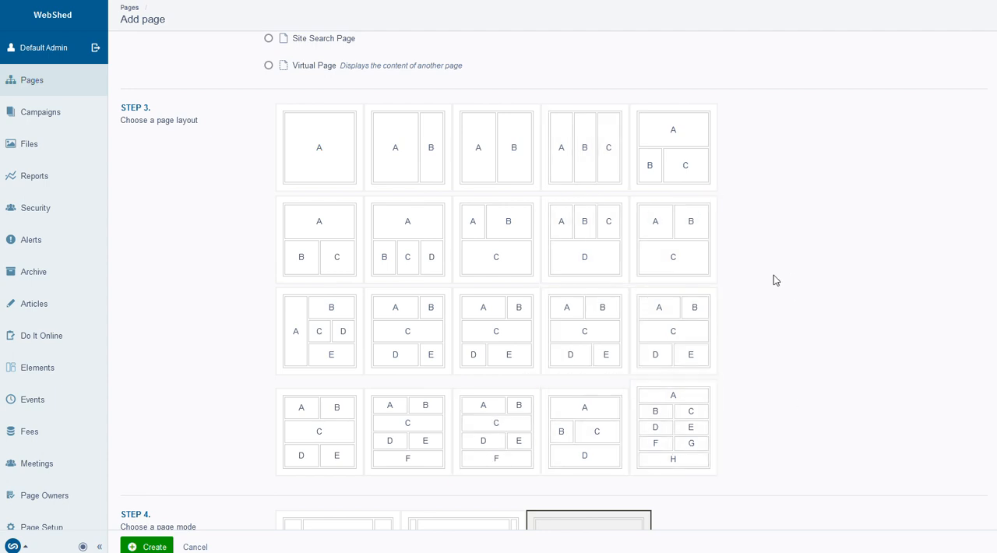
{"action": "scroll", "coordinate": [770, 280], "scroll_direction": "down", "scroll_amount": 3}
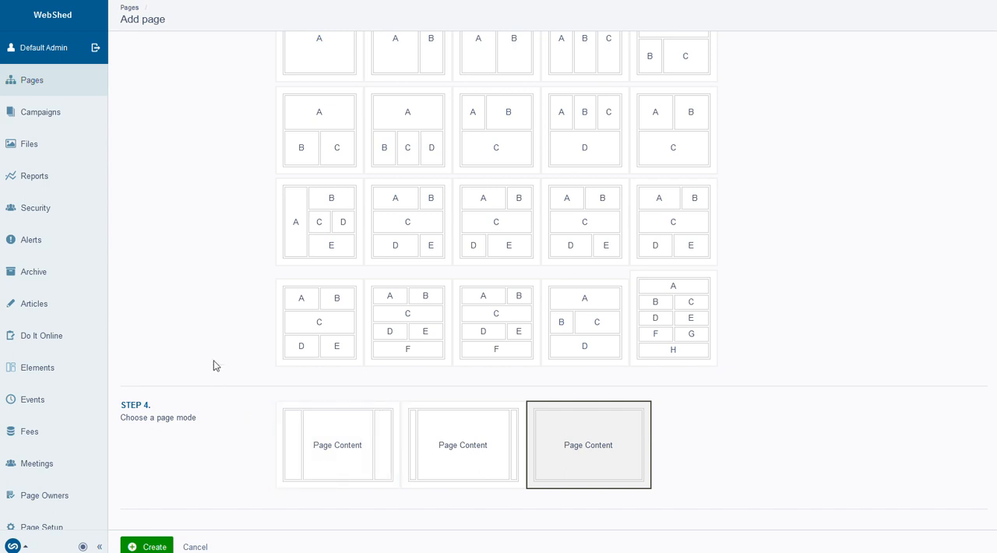
{"action": "scroll", "coordinate": [213, 359], "scroll_direction": "up", "scroll_amount": 3}
{"action": "scroll", "coordinate": [166, 341], "scroll_direction": "up", "scroll_amount": 3}
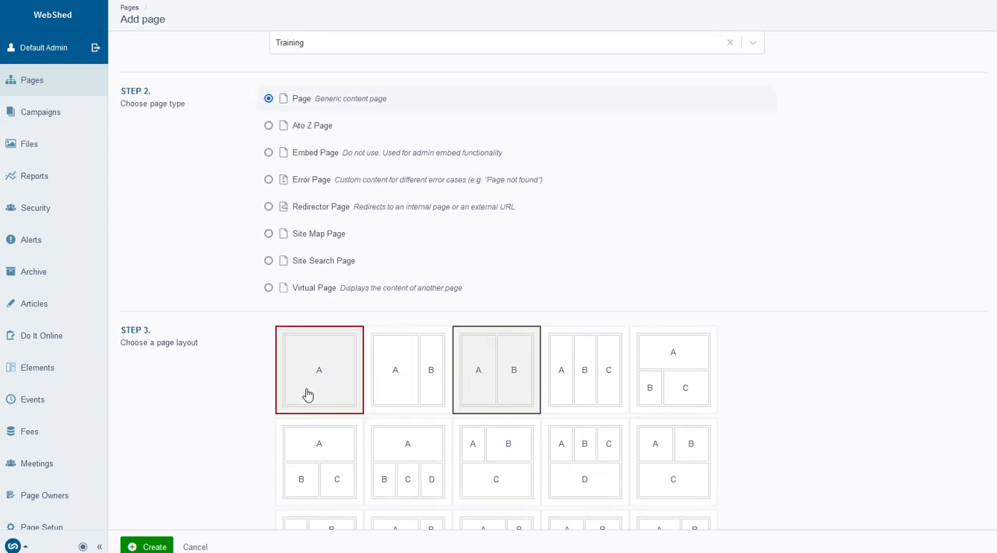
Choose the page mode with the narrowest centred page content and create the page
{"action": "scroll", "coordinate": [233, 397], "scroll_direction": "down", "scroll_amount": 6}
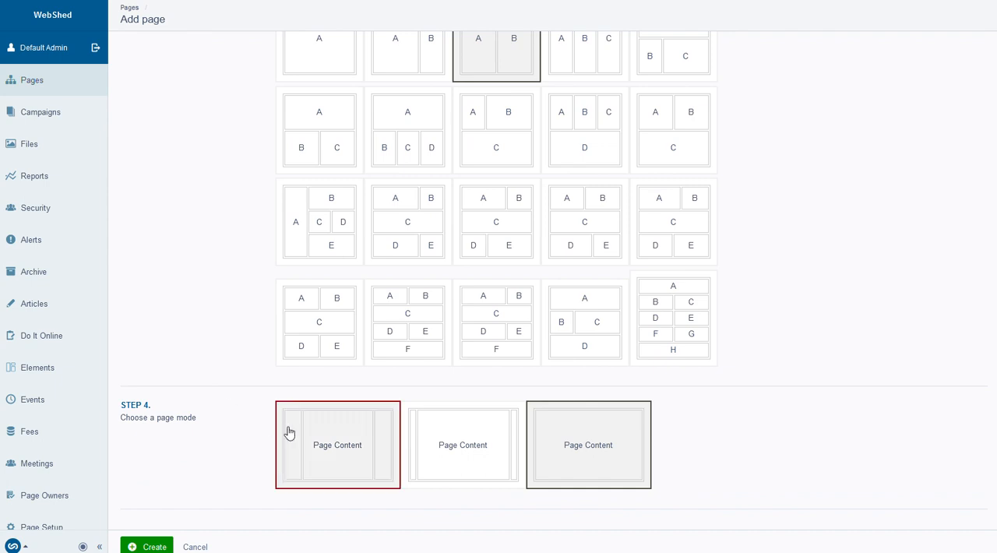
{"action": "left_click", "coordinate": [331, 441]}
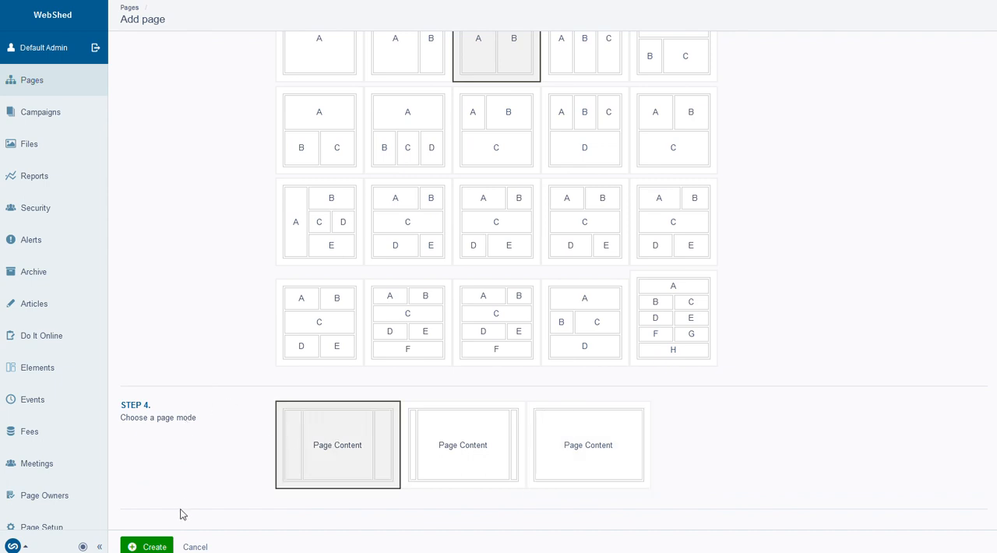
{"action": "left_click", "coordinate": [140, 546]}
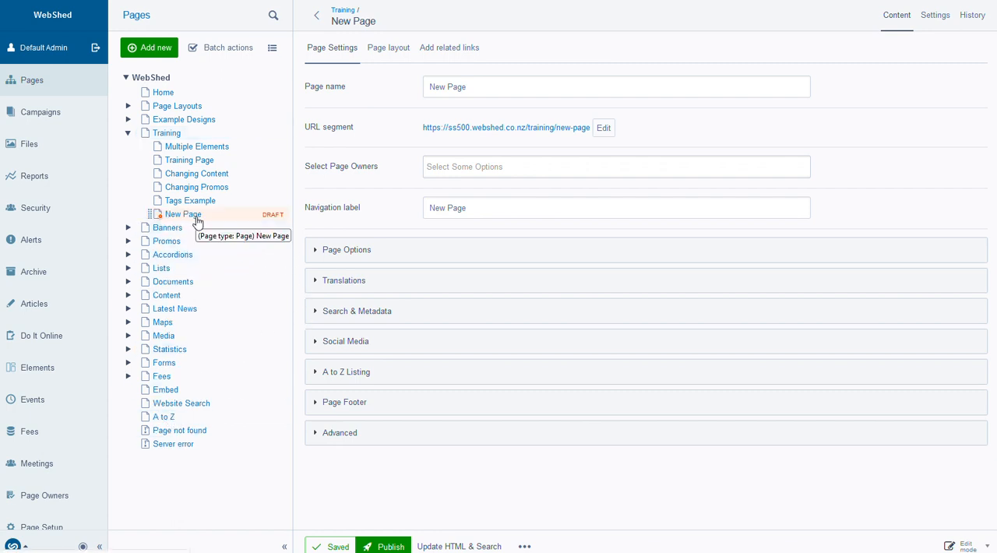
Rename the new page as Test Page, carrying the name over to its URL segment and navigation label
{"action": "mouse_move", "coordinate": [276, 219]}
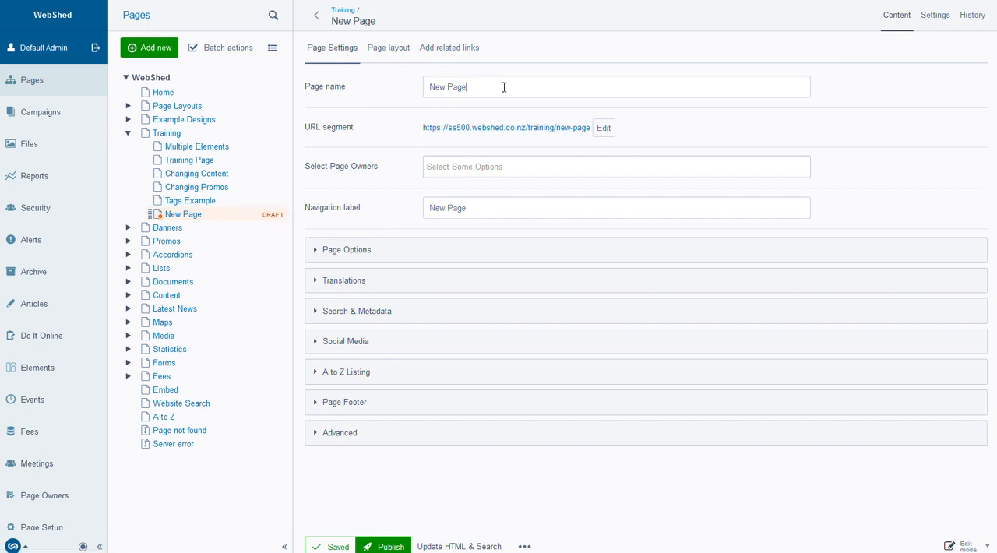
{"action": "left_click_drag", "start_coordinate": [504, 89], "coordinate": [395, 82]}
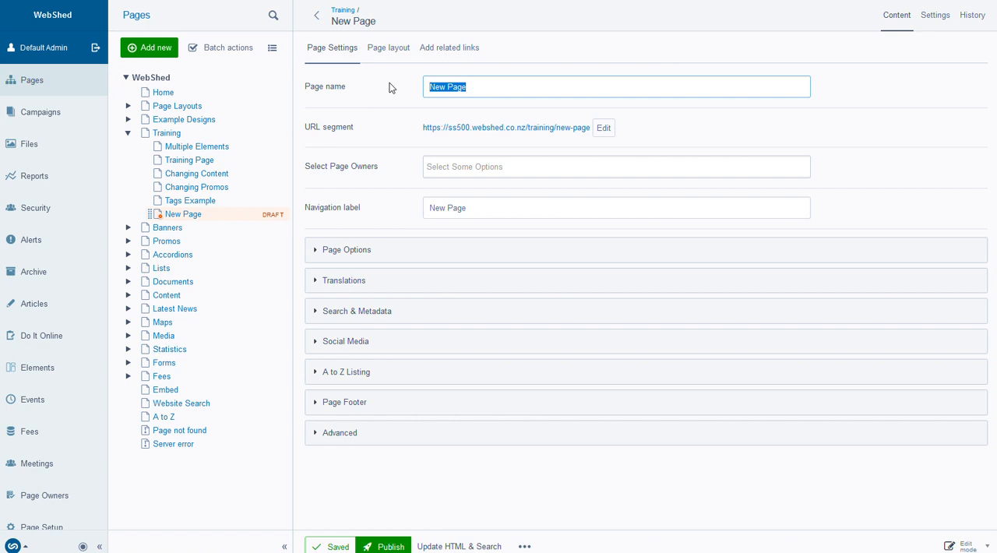
{"action": "type", "text": "Test Page"}
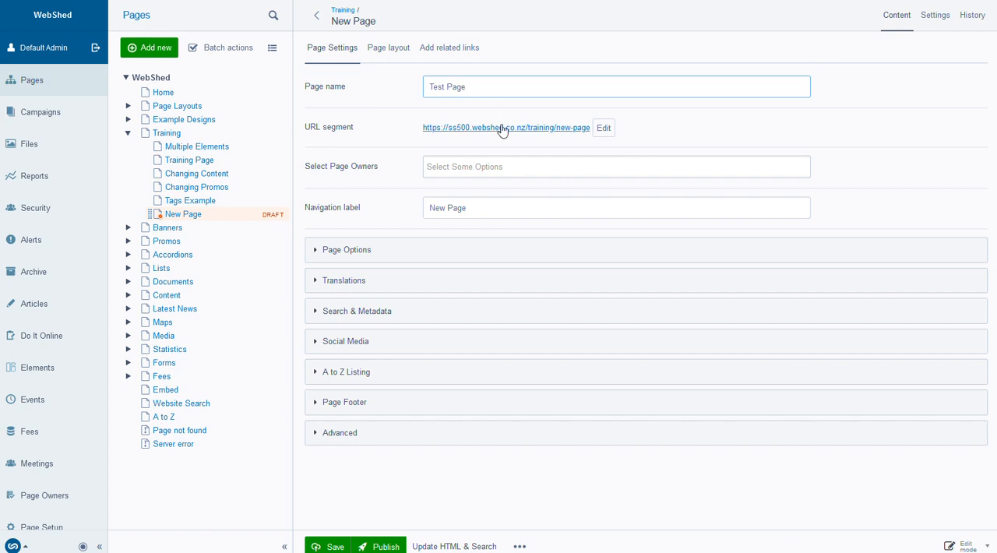
{"action": "left_click", "coordinate": [493, 208]}
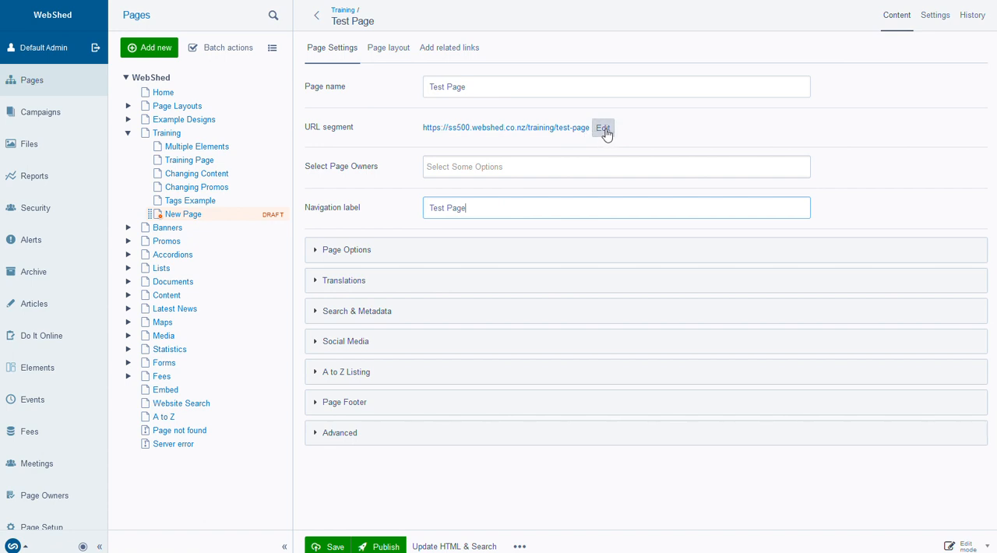
{"action": "left_click_drag", "start_coordinate": [469, 208], "coordinate": [425, 208]}
{"action": "left_click", "coordinate": [492, 207]}
Assign the first listed person as the owner of the test page
{"action": "left_click", "coordinate": [459, 166]}
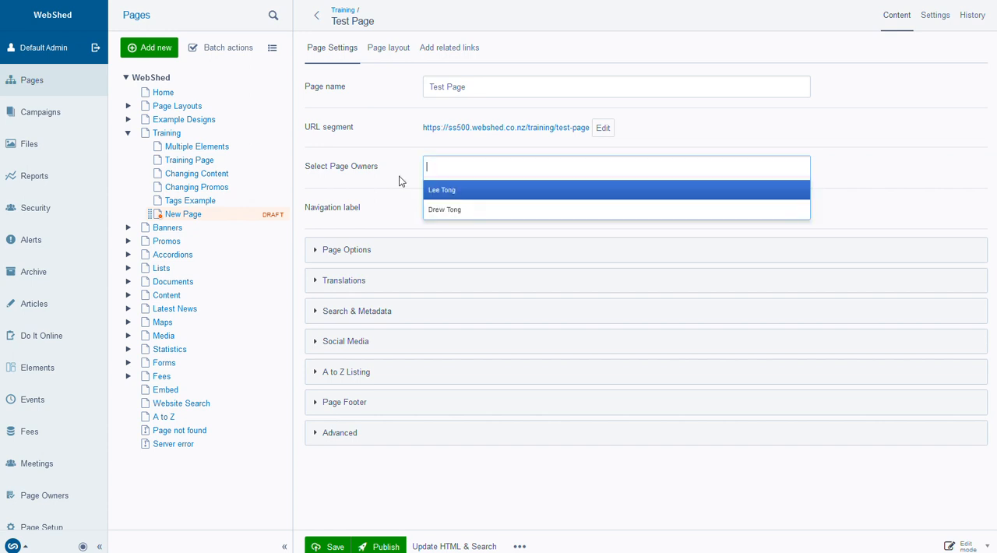
{"action": "left_click", "coordinate": [441, 190]}
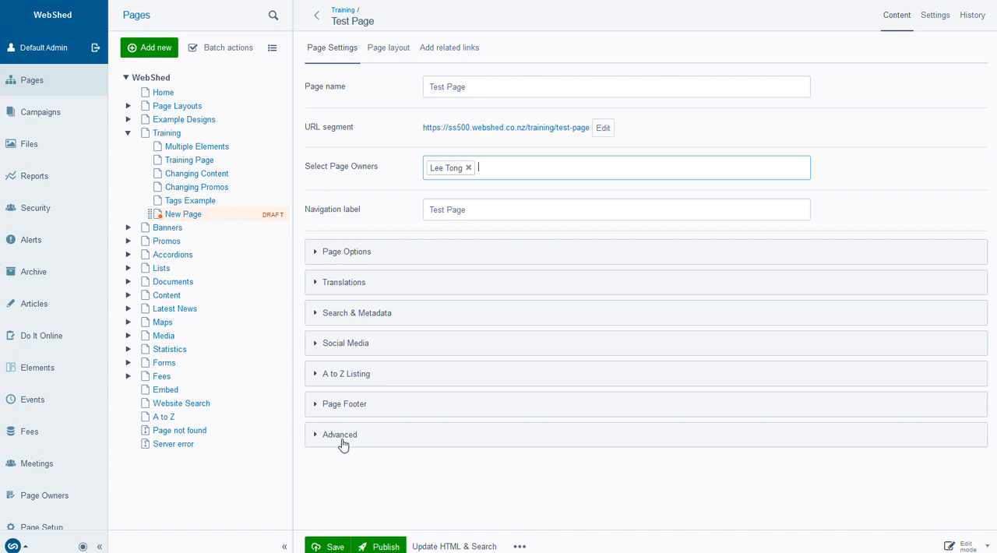
Expand the Page Options and examine the page heading, page summary and remaining display settings
{"action": "left_click", "coordinate": [335, 254]}
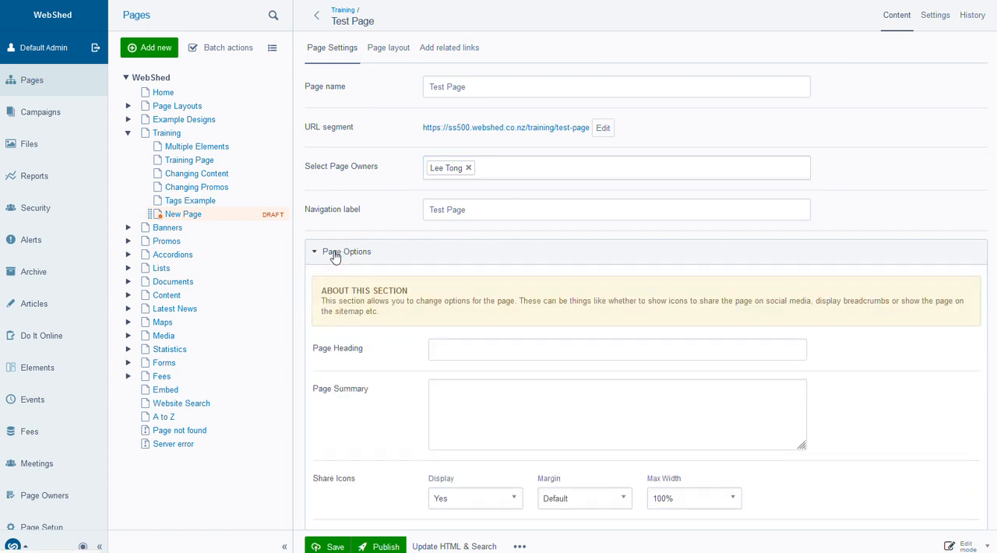
{"action": "scroll", "coordinate": [333, 257], "scroll_direction": "down", "scroll_amount": 3}
{"action": "scroll", "coordinate": [329, 260], "scroll_direction": "up", "scroll_amount": 1}
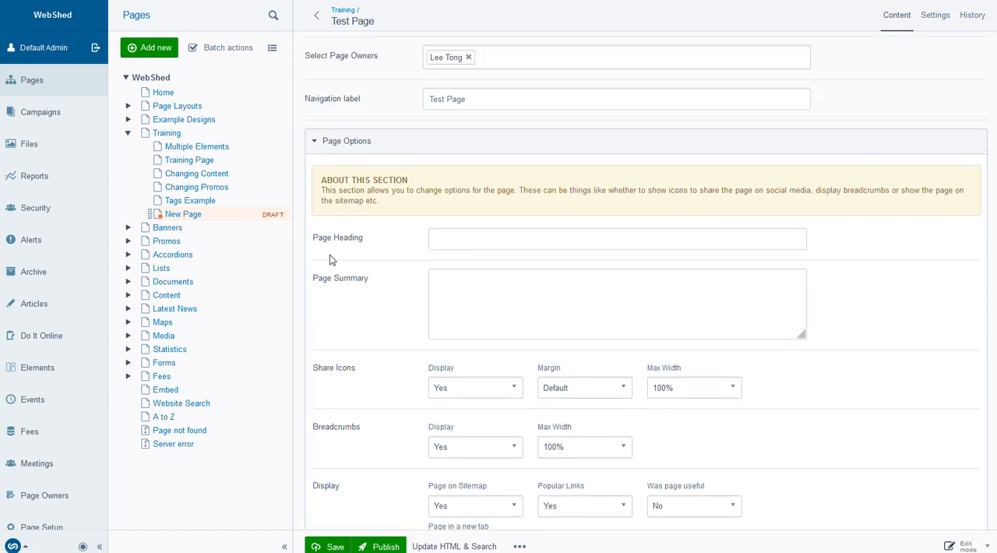
{"action": "left_click", "coordinate": [458, 238]}
{"action": "left_click", "coordinate": [460, 282]}
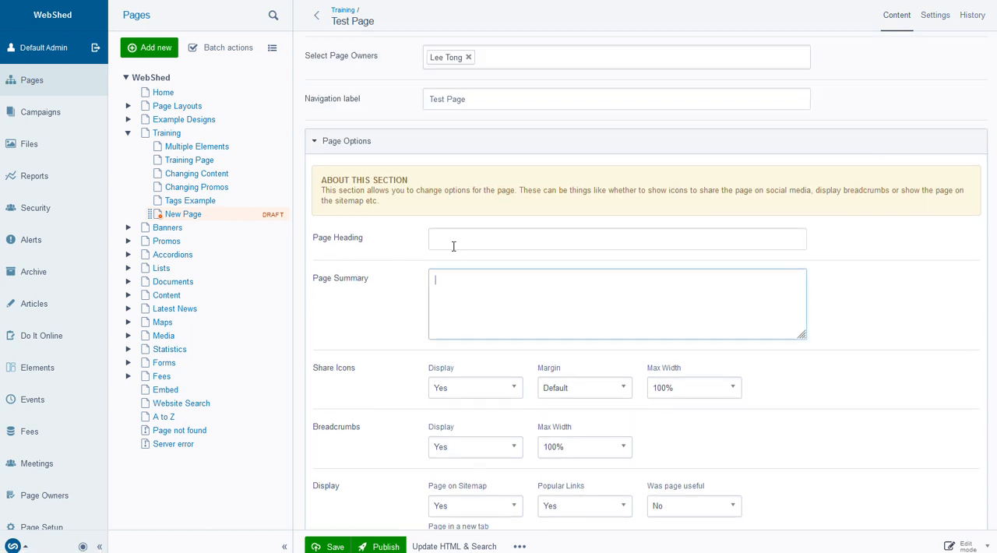
{"action": "left_click", "coordinate": [452, 240]}
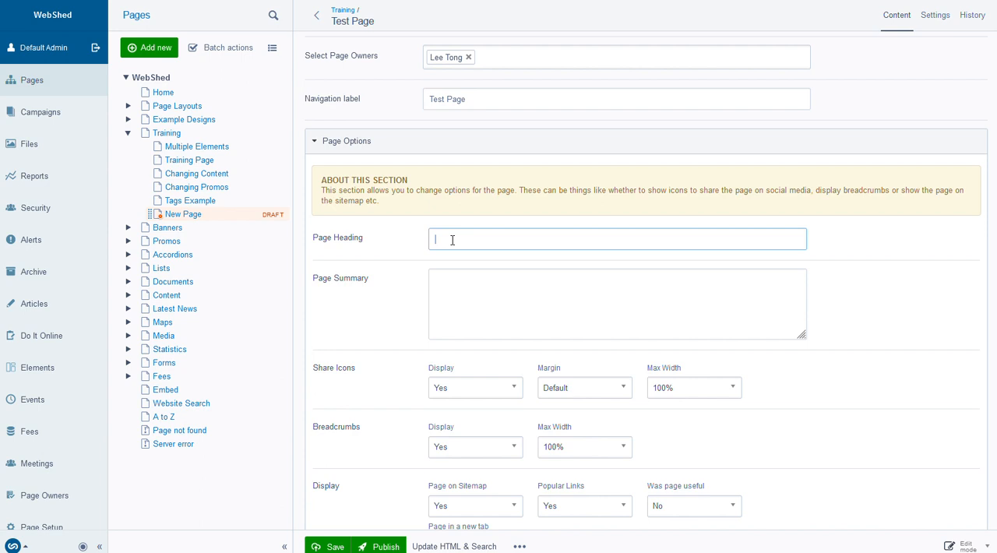
{"action": "left_click", "coordinate": [454, 280]}
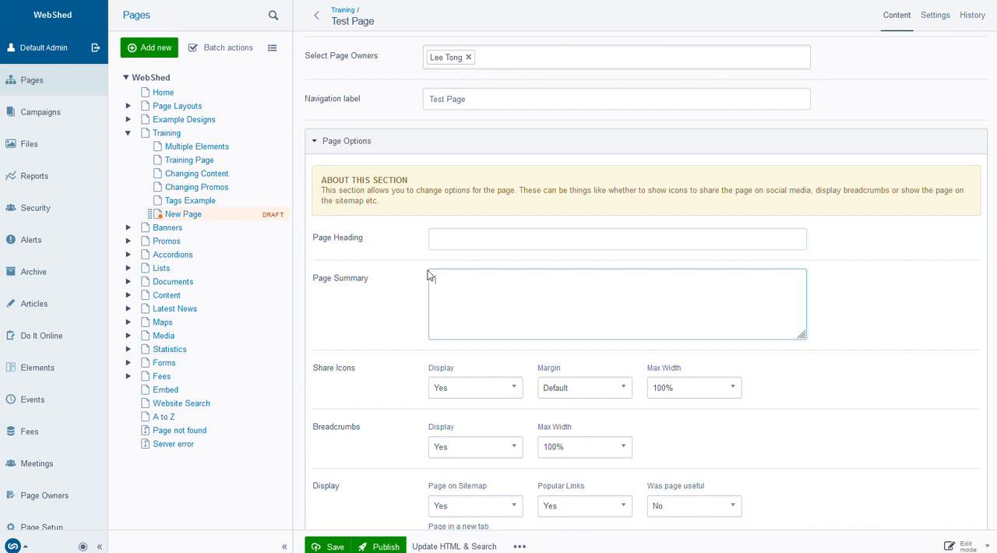
{"action": "scroll", "coordinate": [405, 282], "scroll_direction": "down", "scroll_amount": 1}
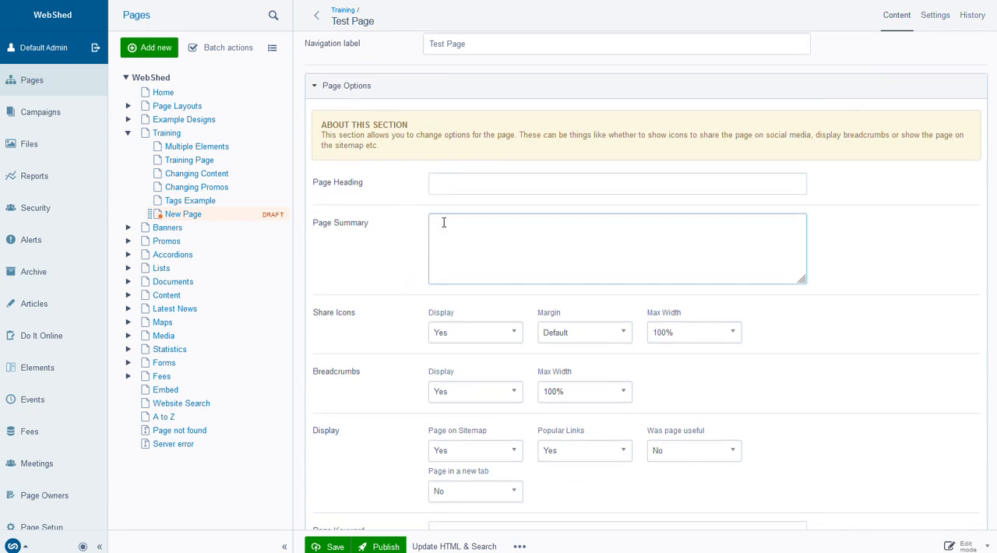
{"action": "scroll", "coordinate": [404, 314], "scroll_direction": "down", "scroll_amount": 1}
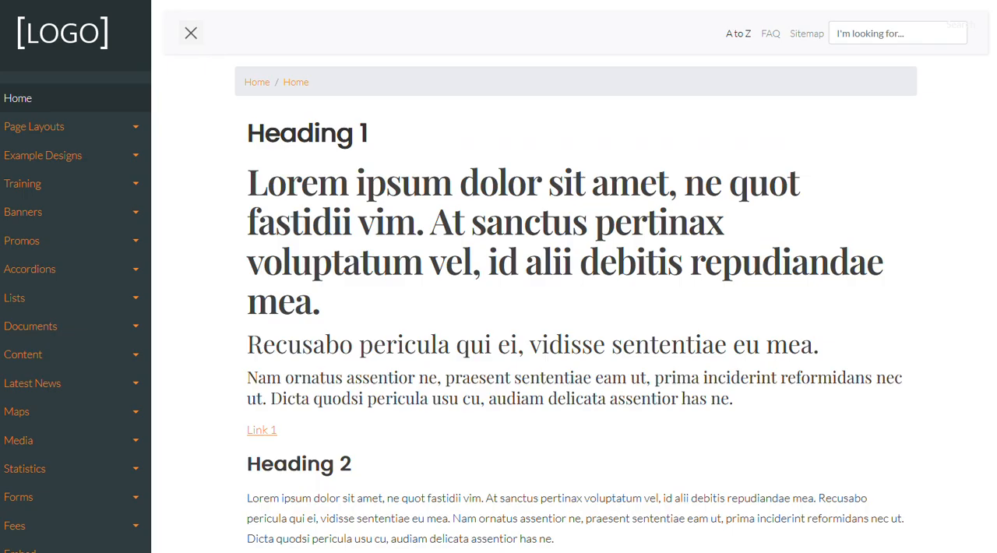
{"action": "scroll", "coordinate": [372, 334], "scroll_direction": "down", "scroll_amount": 10}
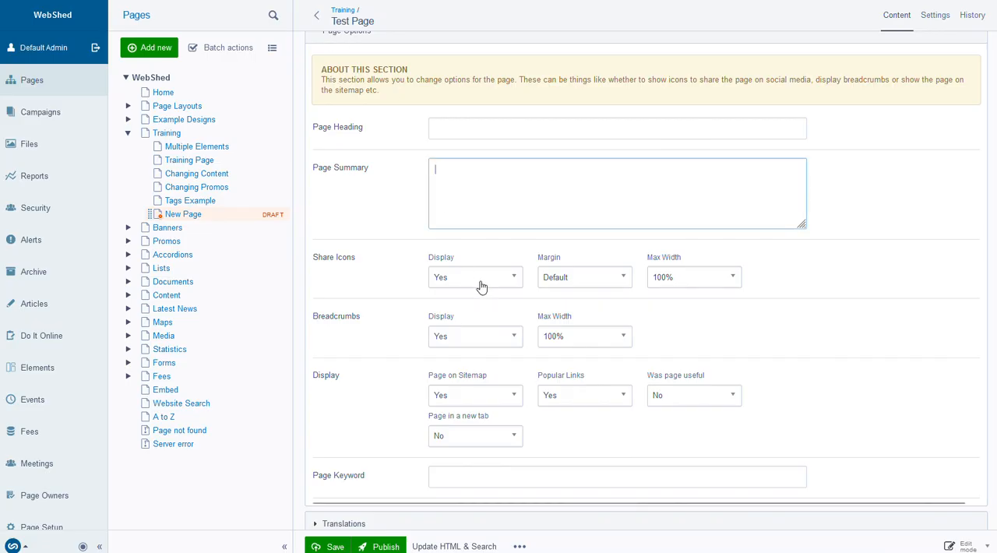
Examine the available choices for the share icons' display, margin and max width, and the breadcrumbs' display and max width, keeping the current selections
{"action": "left_click", "coordinate": [481, 279]}
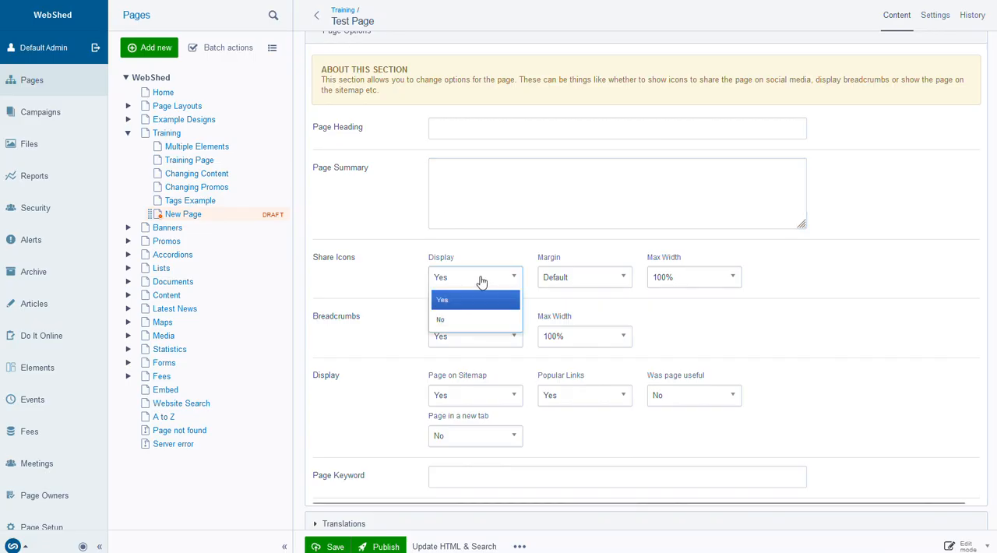
{"action": "left_click", "coordinate": [400, 276]}
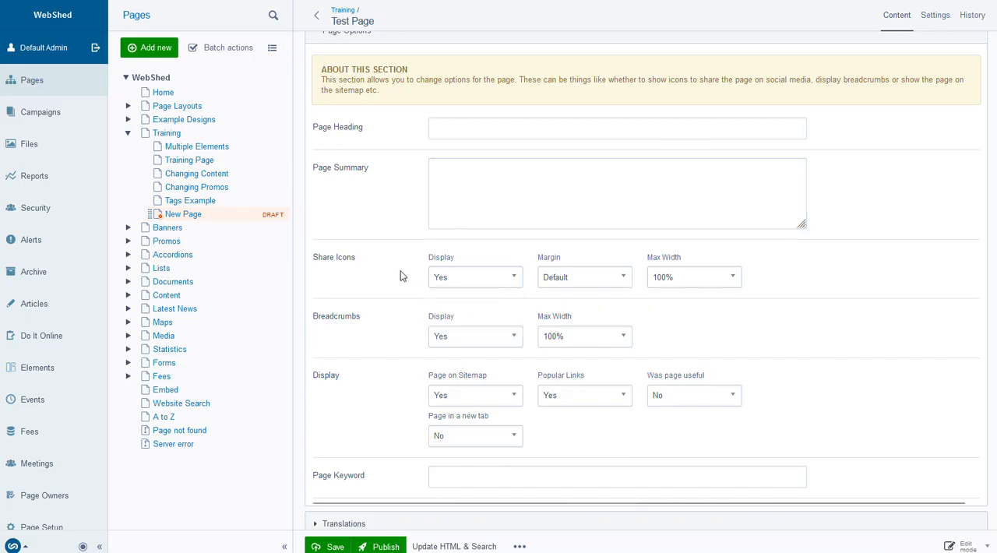
{"action": "left_click", "coordinate": [607, 276]}
{"action": "left_click", "coordinate": [826, 272]}
{"action": "left_click", "coordinate": [732, 283]}
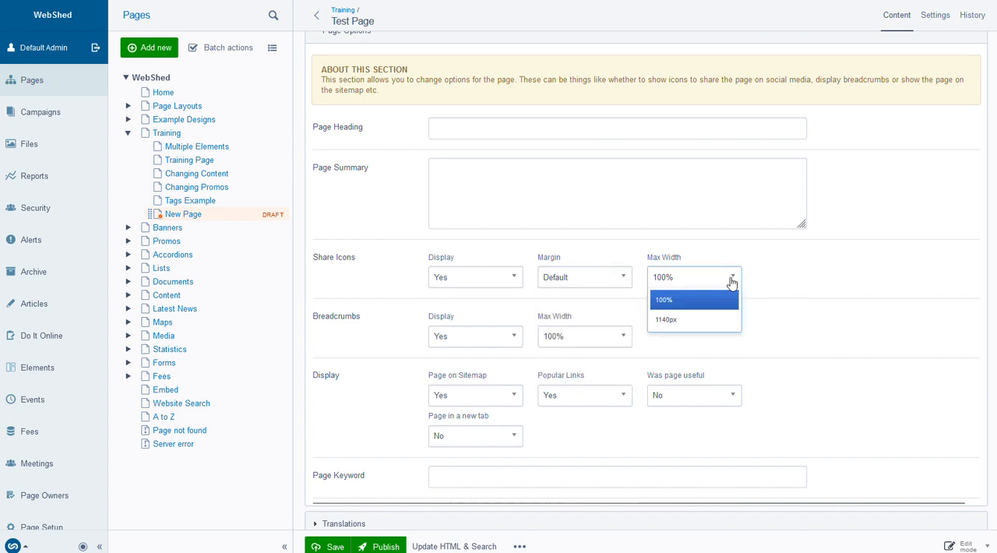
{"action": "left_click", "coordinate": [792, 273]}
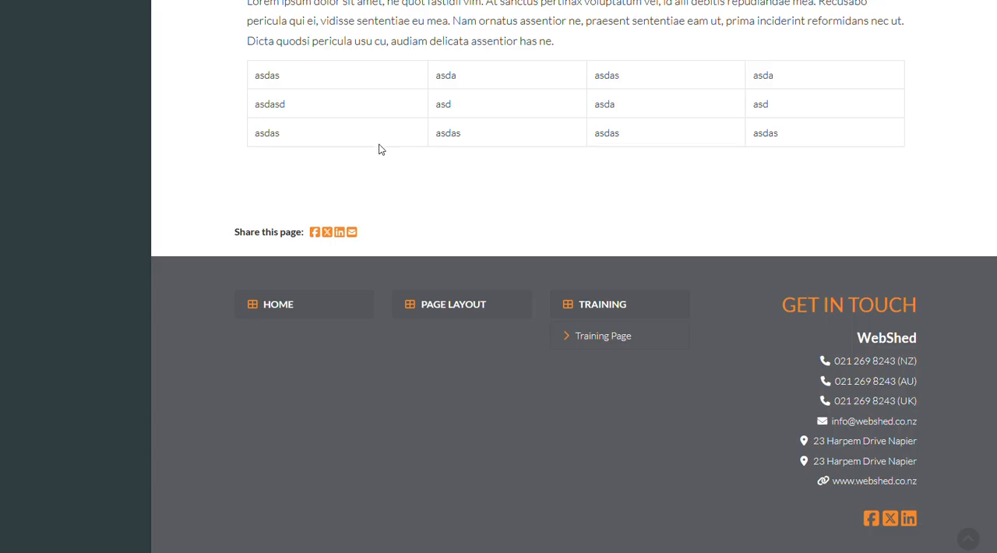
{"action": "scroll", "coordinate": [379, 149], "scroll_direction": "up", "scroll_amount": 15}
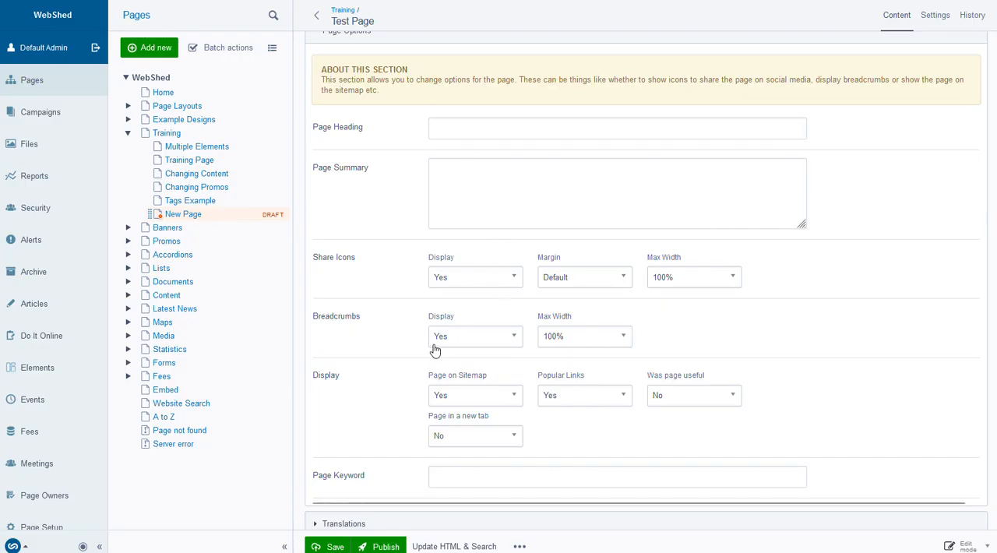
{"action": "left_click", "coordinate": [494, 344]}
{"action": "left_click", "coordinate": [494, 344]}
{"action": "left_click", "coordinate": [573, 342]}
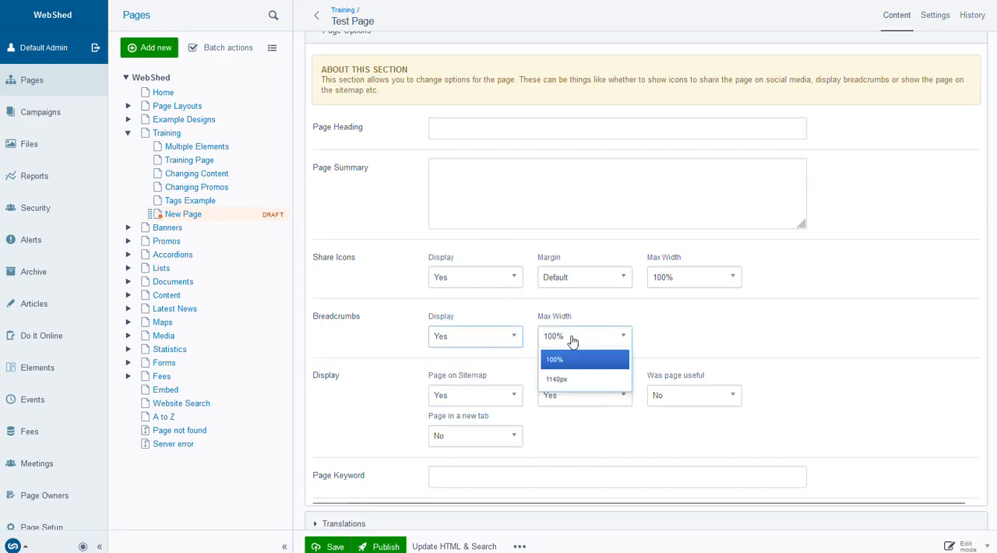
{"action": "left_click", "coordinate": [673, 332]}
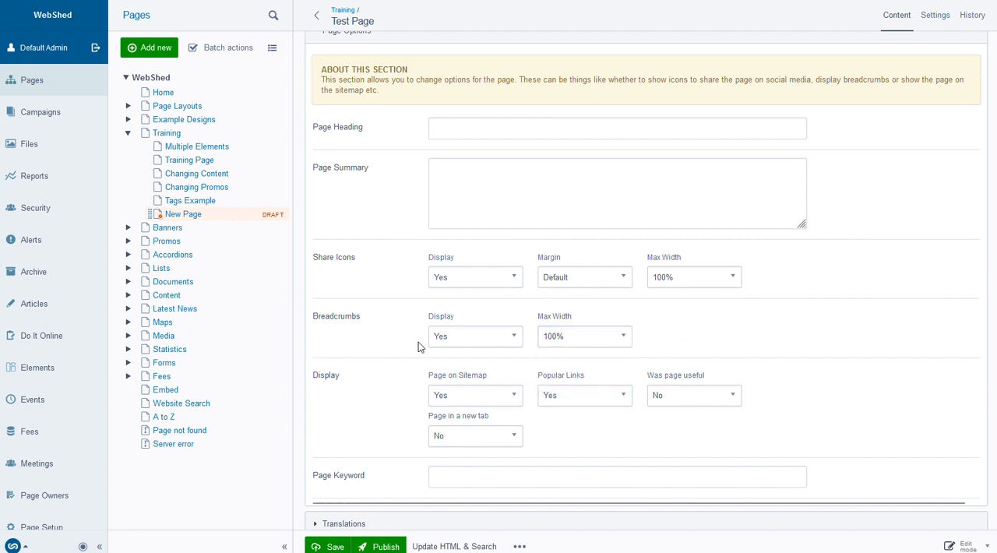
Examine the available choices for Page on Sitemap, Popular Links and Was page useful, keeping the current selections
{"action": "scroll", "coordinate": [386, 347], "scroll_direction": "down", "scroll_amount": 1}
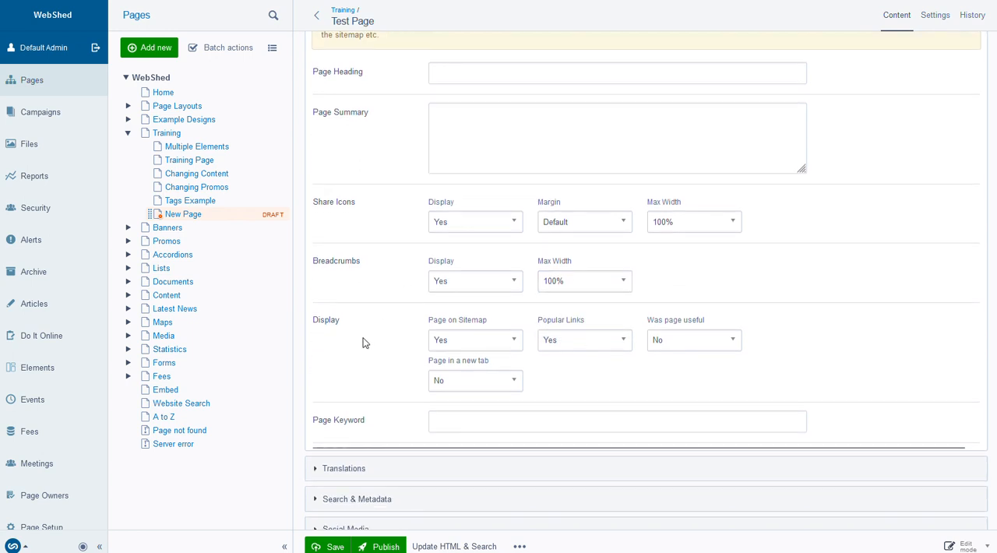
{"action": "scroll", "coordinate": [360, 333], "scroll_direction": "down", "scroll_amount": 1}
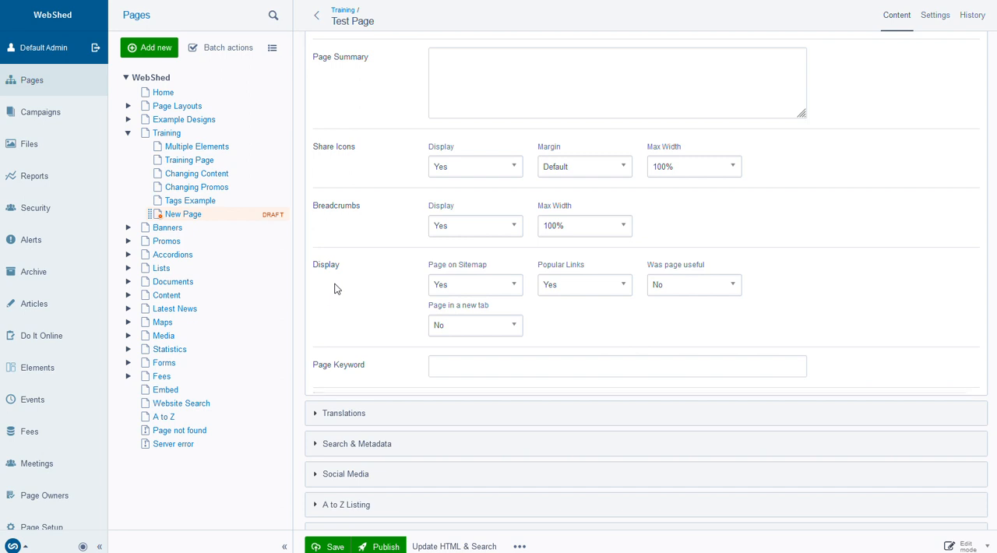
{"action": "left_click", "coordinate": [479, 285]}
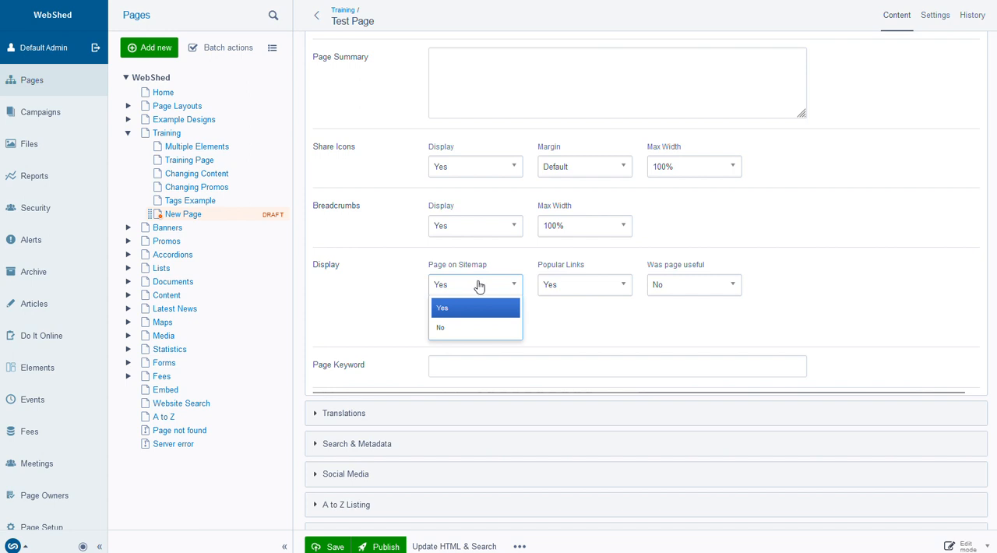
{"action": "left_click", "coordinate": [592, 317]}
{"action": "left_click", "coordinate": [594, 288]}
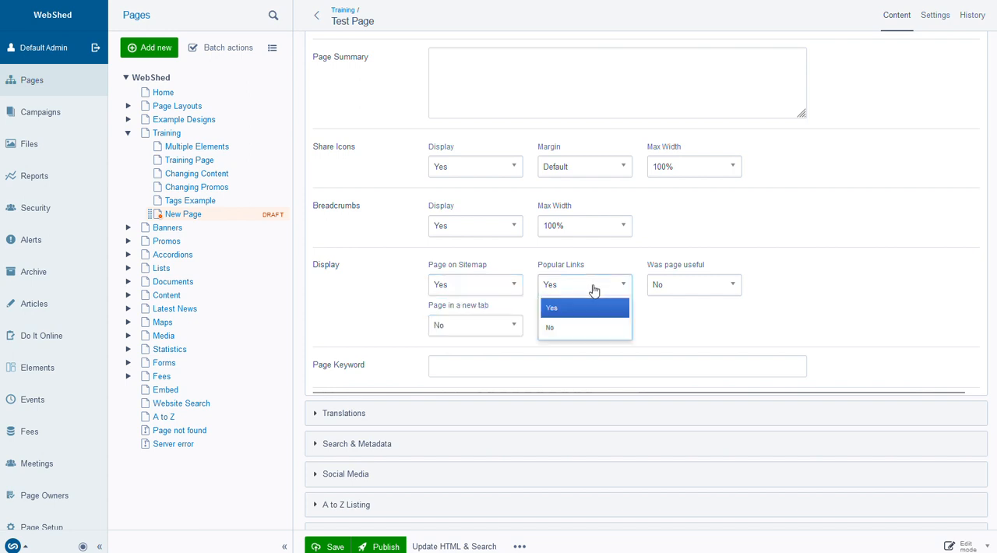
{"action": "left_click", "coordinate": [815, 273]}
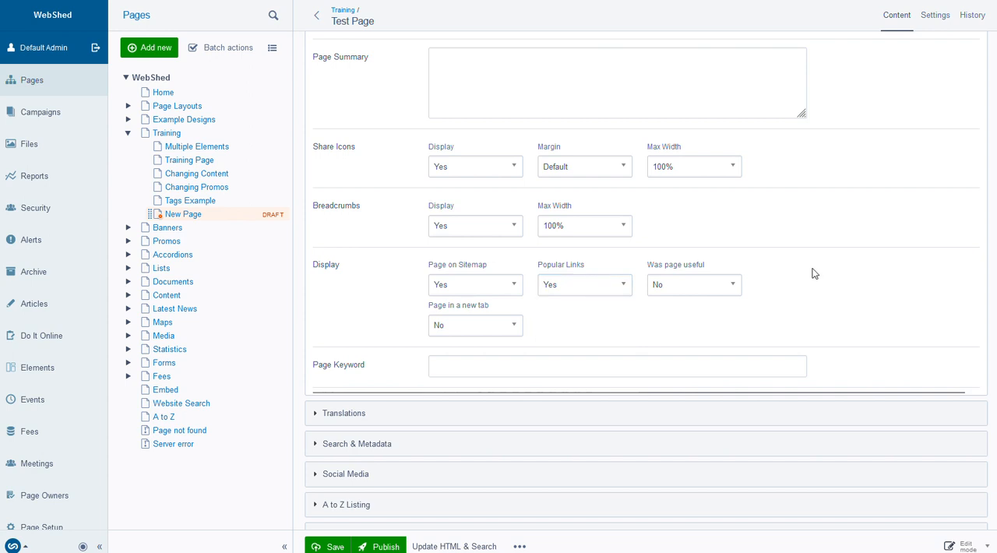
{"action": "left_click", "coordinate": [716, 291]}
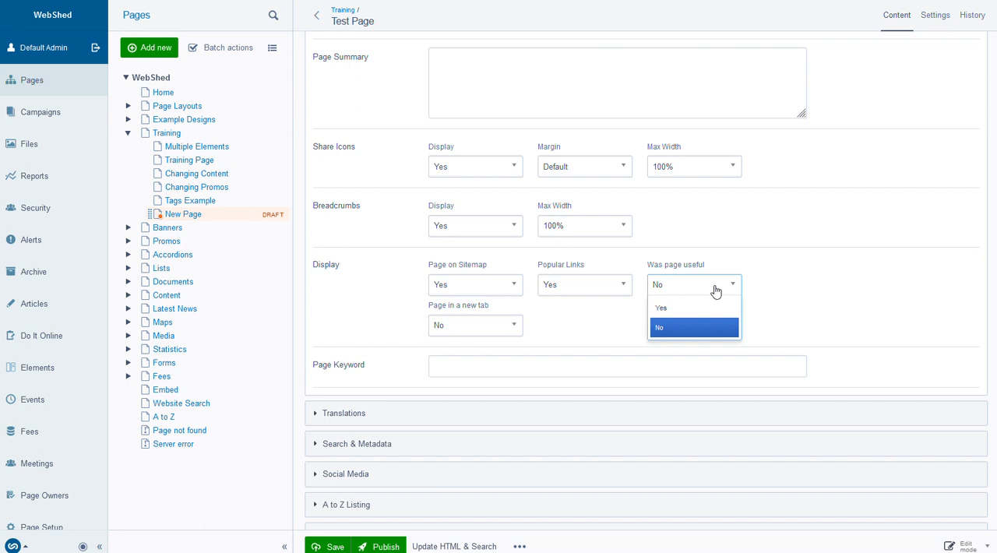
{"action": "left_click", "coordinate": [809, 280]}
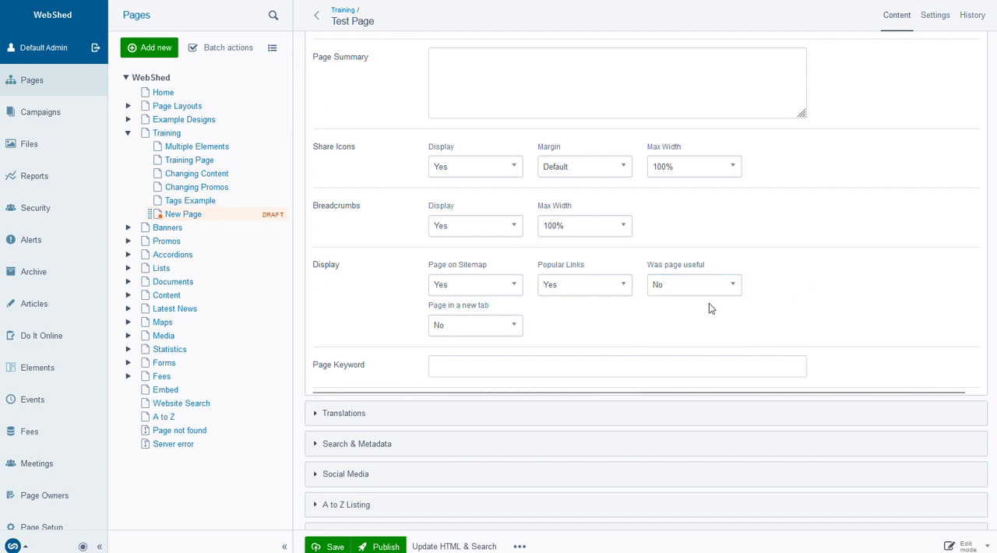
Examine the choices for opening the page in a new tab and review the remaining Page Options down to Page Keyword
{"action": "scroll", "coordinate": [388, 314], "scroll_direction": "down", "scroll_amount": 1}
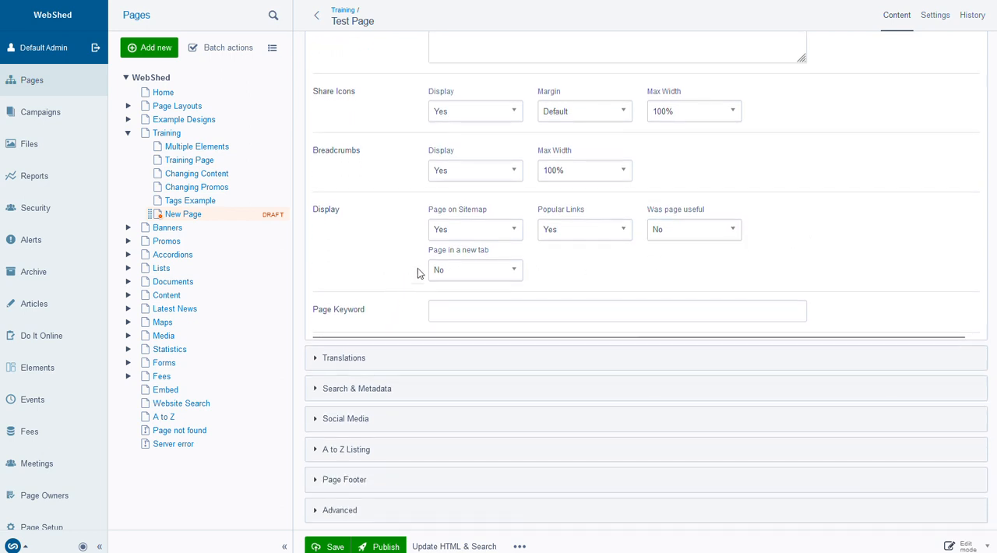
{"action": "left_click", "coordinate": [471, 271]}
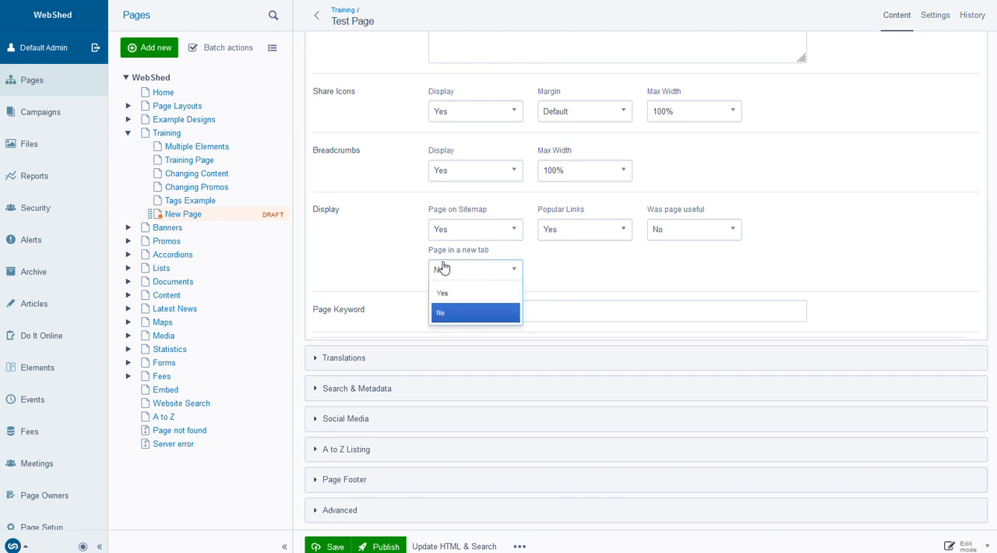
{"action": "left_click", "coordinate": [372, 256]}
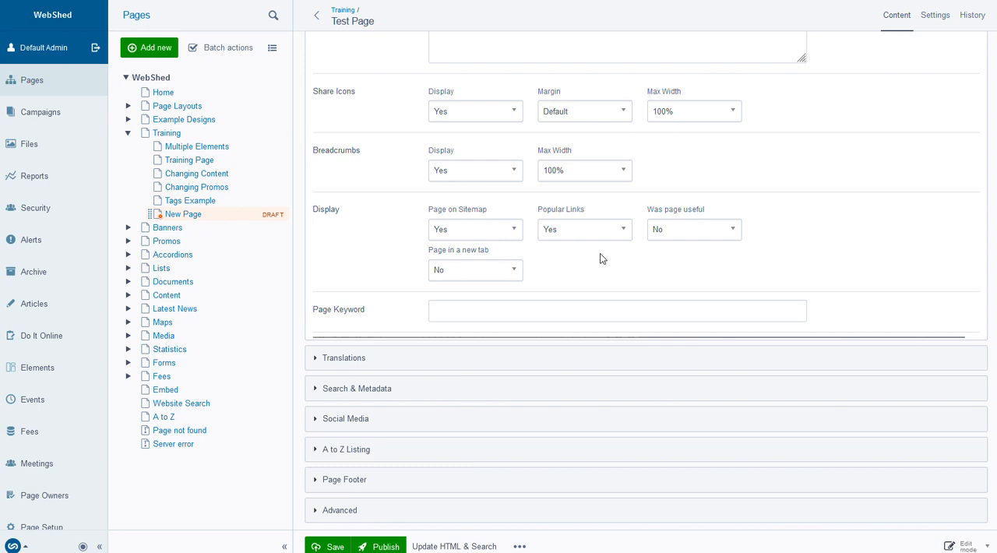
{"action": "scroll", "coordinate": [366, 267], "scroll_direction": "up", "scroll_amount": 3}
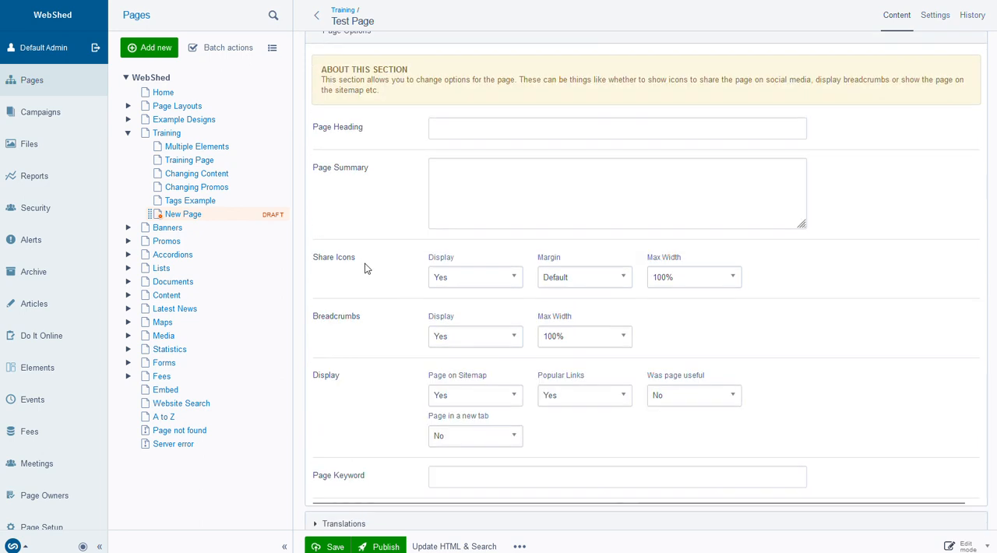
{"action": "scroll", "coordinate": [366, 268], "scroll_direction": "down", "scroll_amount": 1}
{"action": "scroll", "coordinate": [366, 267], "scroll_direction": "down", "scroll_amount": 2}
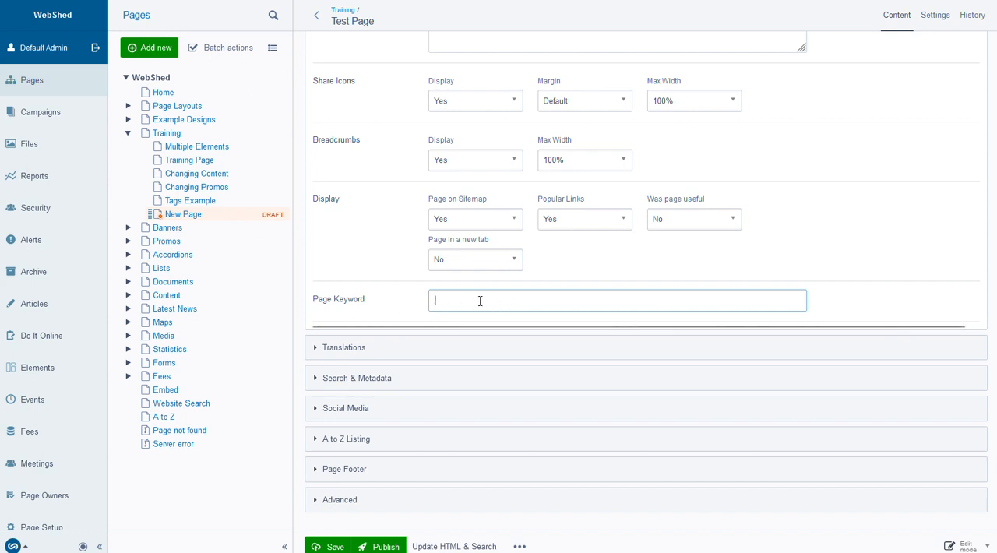
Expand the Translations section and set the translation language to Maori
{"action": "left_click", "coordinate": [326, 349]}
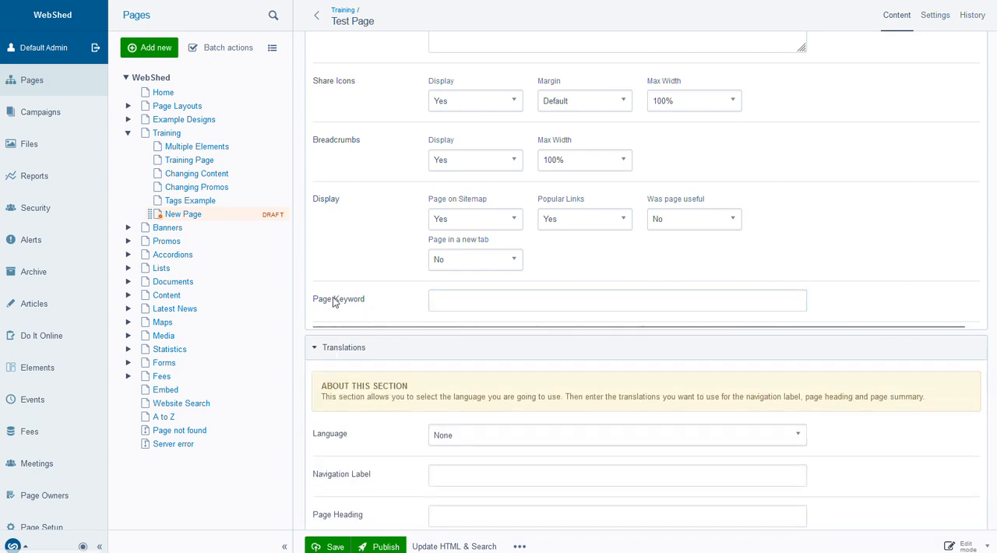
{"action": "scroll", "coordinate": [333, 302], "scroll_direction": "down", "scroll_amount": 3}
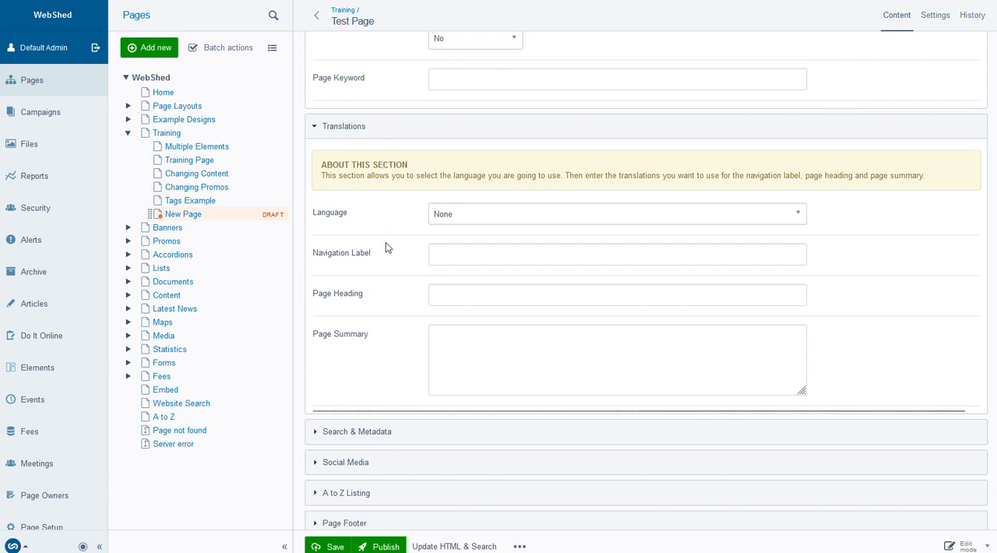
{"action": "scroll", "coordinate": [386, 247], "scroll_direction": "up", "scroll_amount": 6}
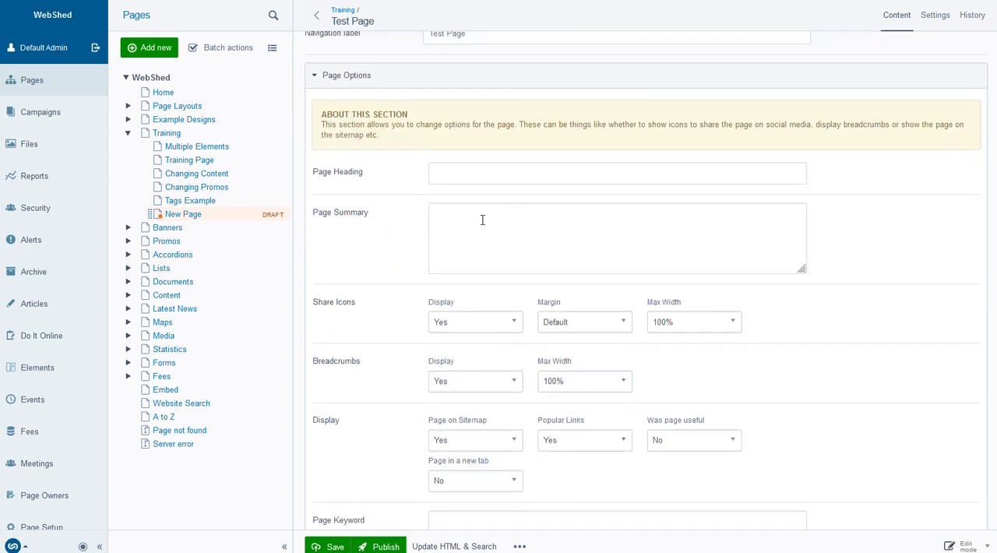
{"action": "scroll", "coordinate": [483, 220], "scroll_direction": "down", "scroll_amount": 6}
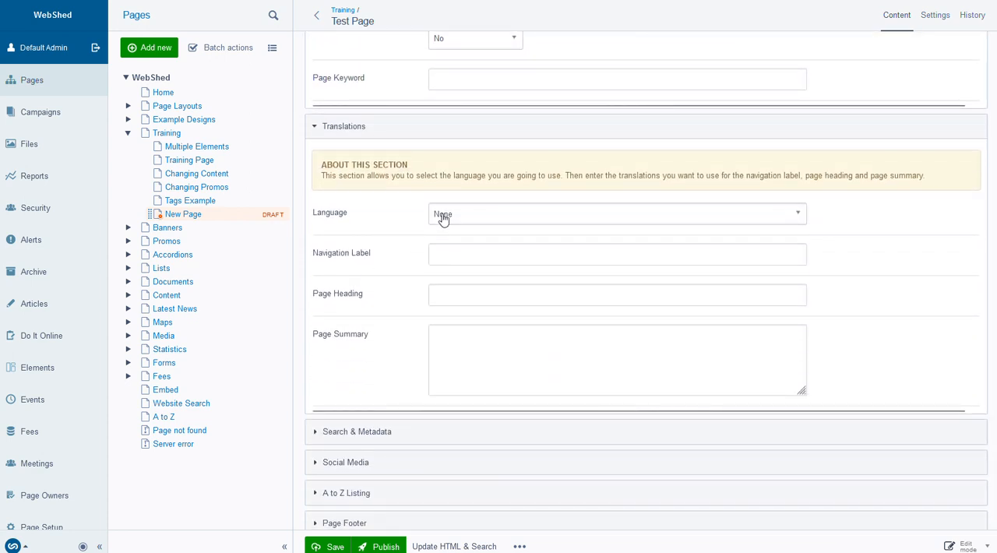
{"action": "left_click", "coordinate": [455, 218]}
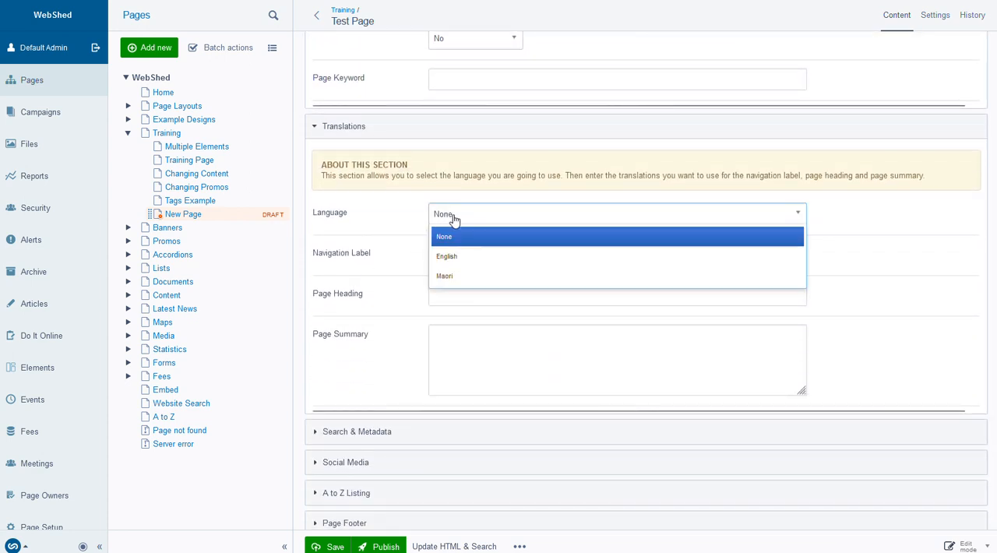
{"action": "left_click", "coordinate": [460, 277]}
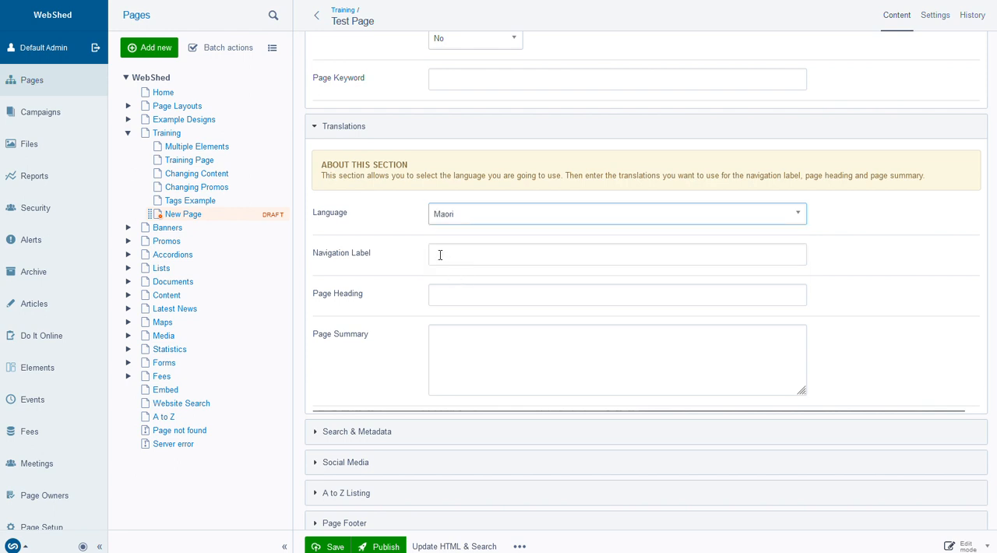
Go through the translation's navigation label, page heading and page summary fields, leaving them empty
{"action": "left_click", "coordinate": [440, 255]}
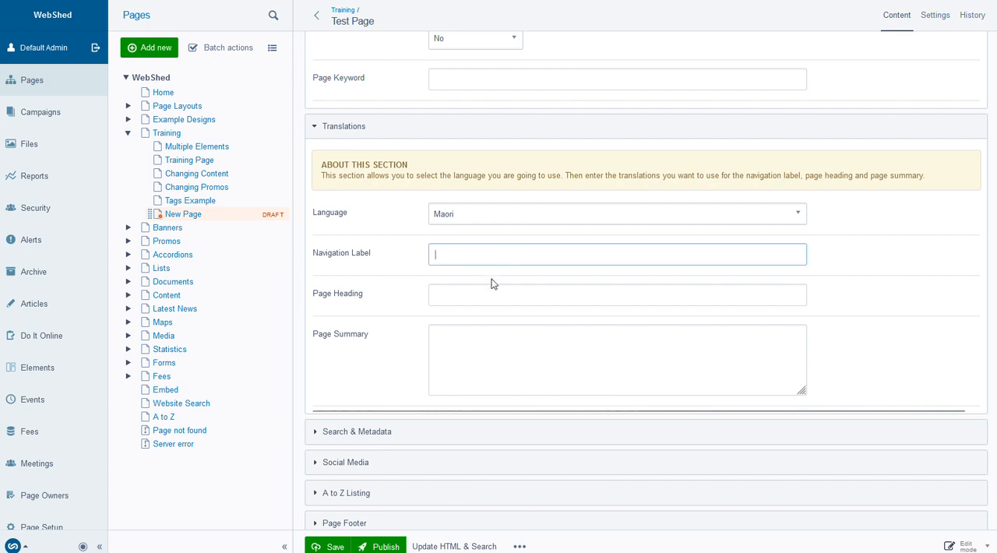
{"action": "left_click", "coordinate": [456, 293]}
{"action": "left_click", "coordinate": [455, 343]}
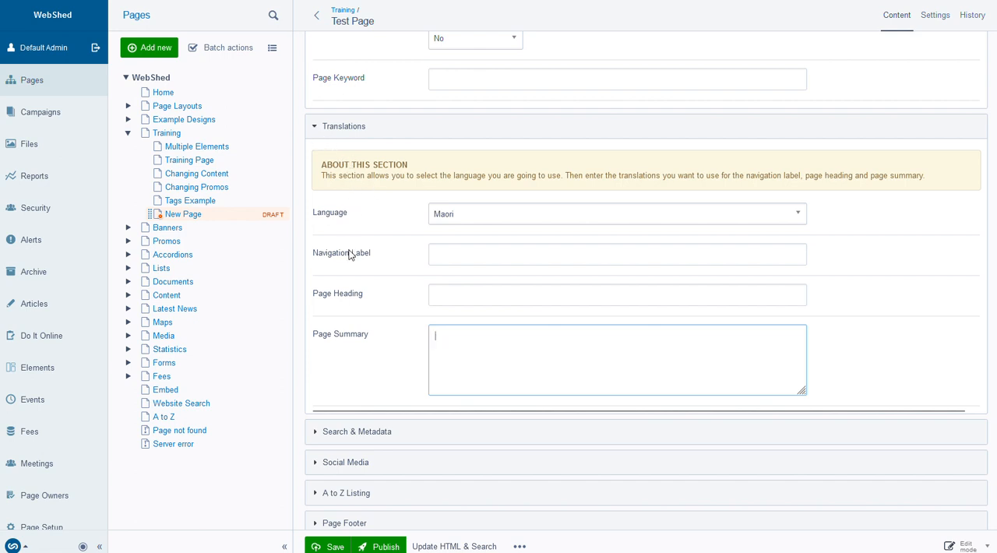
Expand the Search & Metadata section and go through its search heading, search description and custom meta tags fields
{"action": "scroll", "coordinate": [349, 255], "scroll_direction": "down", "scroll_amount": 1}
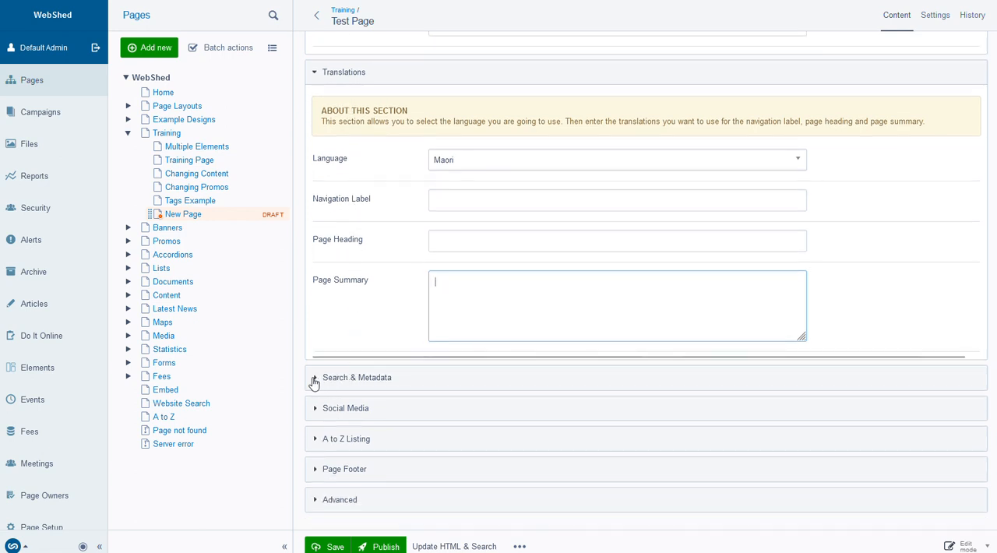
{"action": "left_click", "coordinate": [314, 380]}
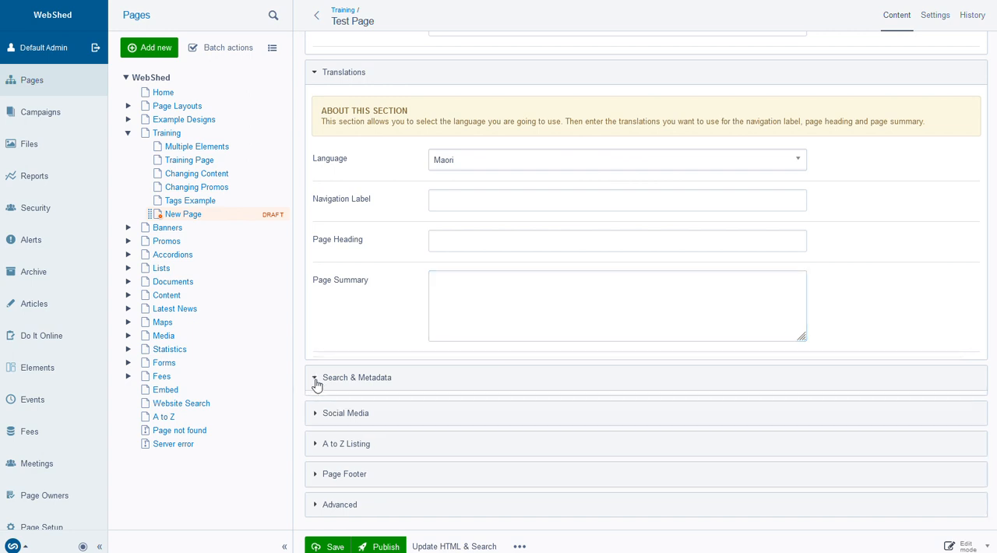
{"action": "scroll", "coordinate": [347, 302], "scroll_direction": "down", "scroll_amount": 4}
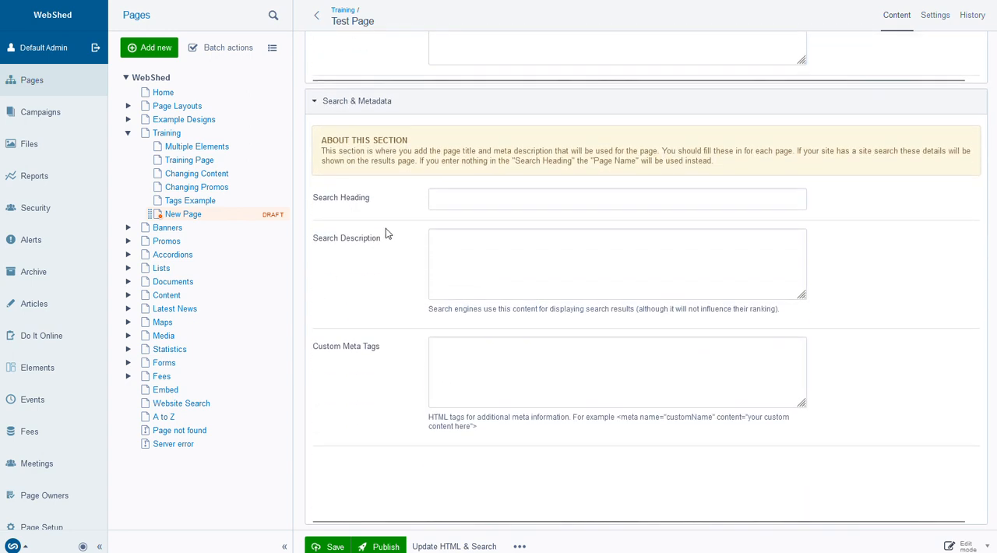
{"action": "left_click", "coordinate": [448, 194]}
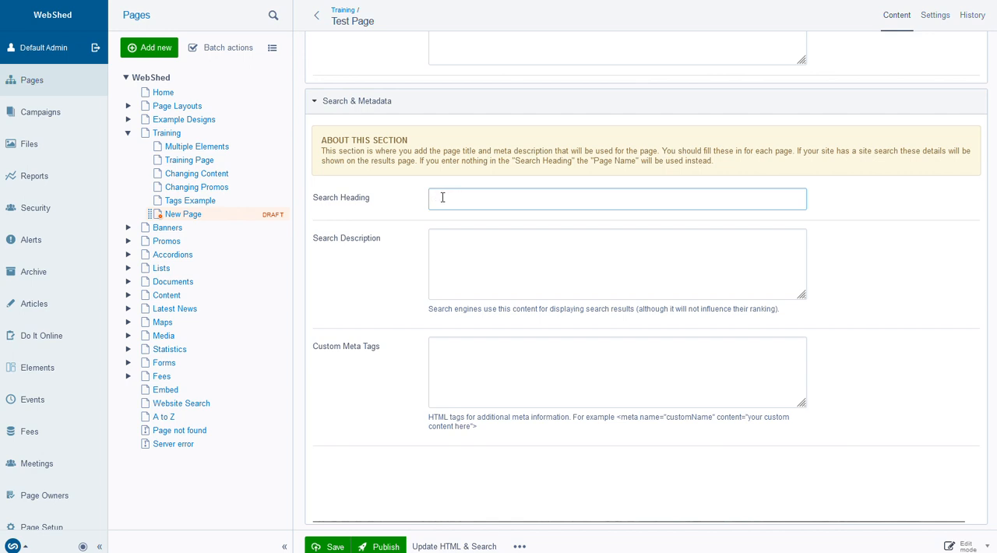
{"action": "left_click", "coordinate": [449, 241]}
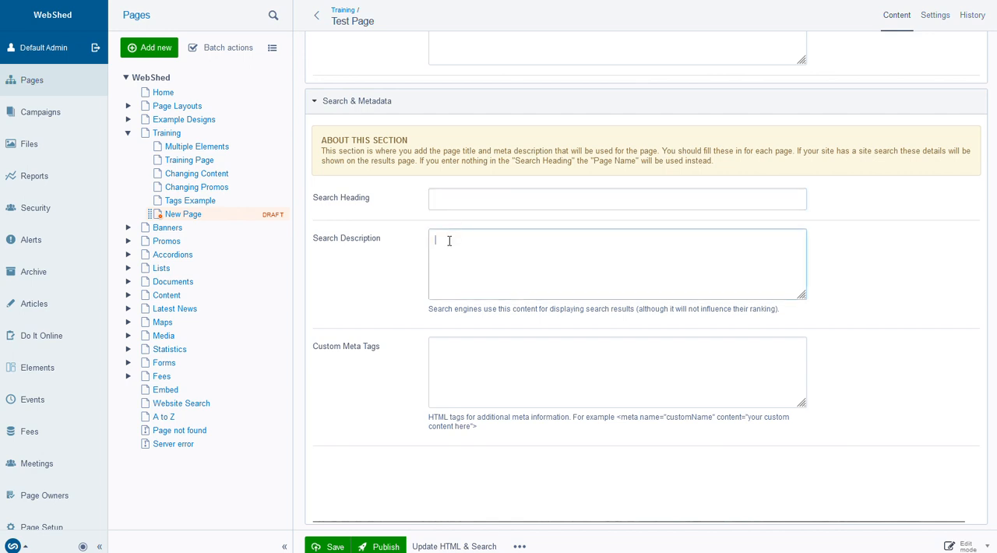
{"action": "left_click", "coordinate": [453, 364]}
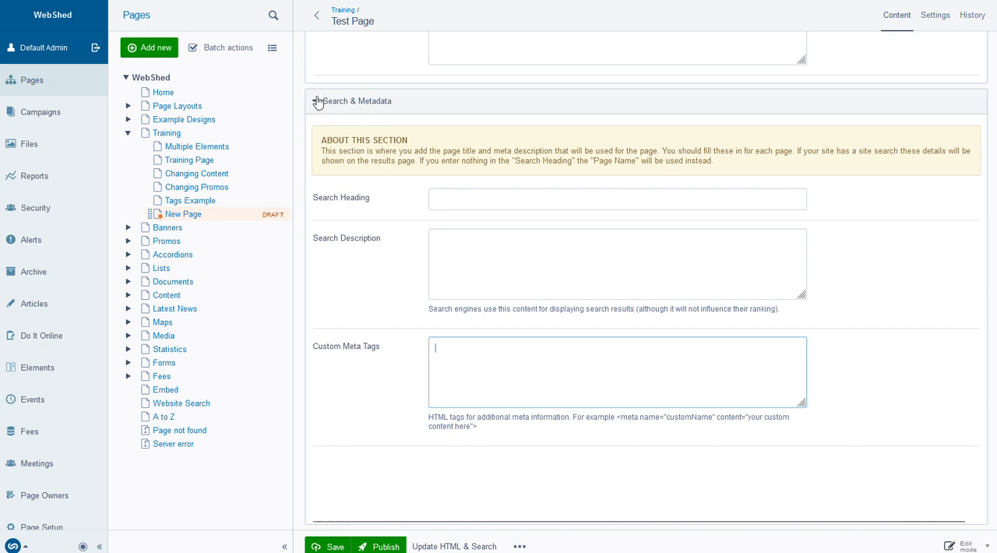
Expand the Social Media section and examine its Facebook and Twitter title, description and image fields
{"action": "scroll", "coordinate": [358, 254], "scroll_direction": "down", "scroll_amount": 3}
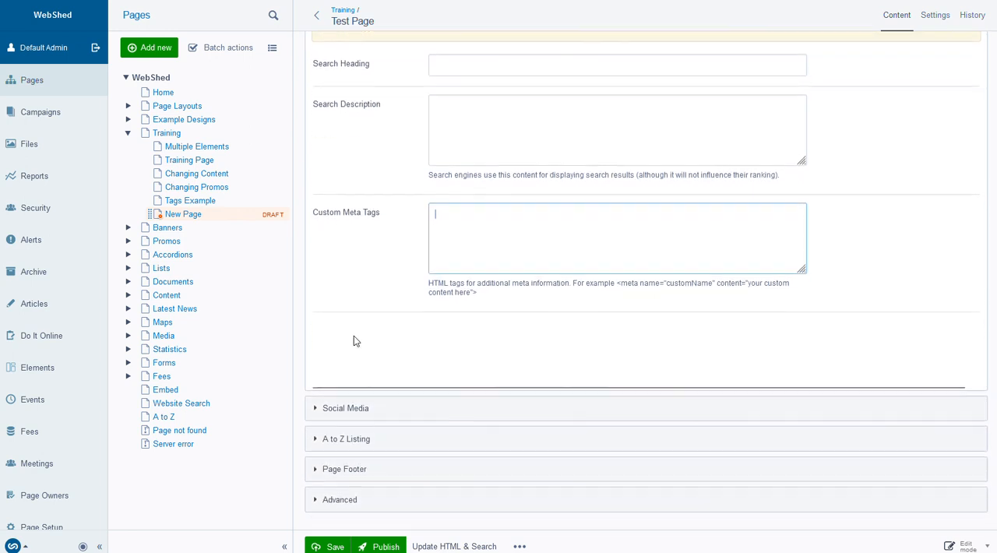
{"action": "left_click", "coordinate": [316, 409]}
{"action": "scroll", "coordinate": [359, 266], "scroll_direction": "down", "scroll_amount": 3}
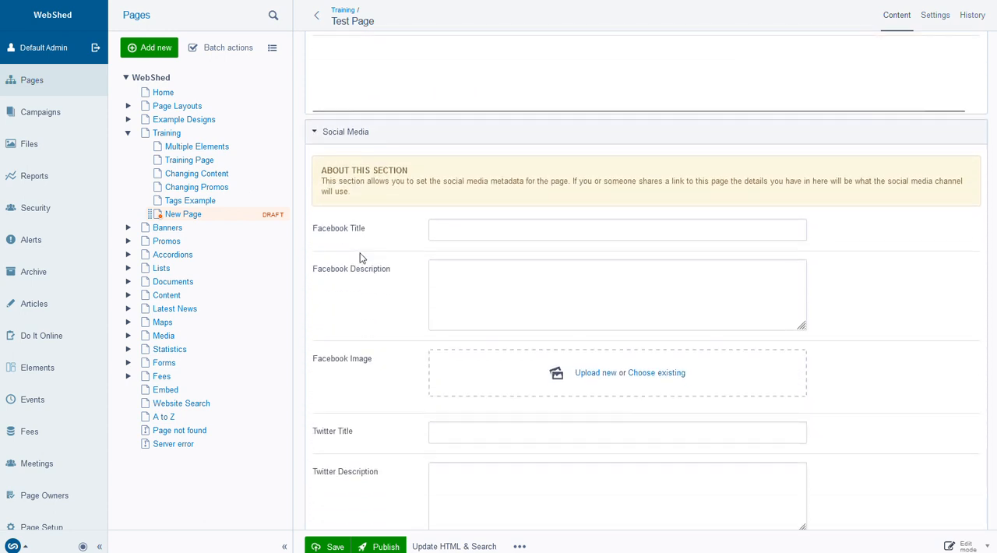
{"action": "scroll", "coordinate": [360, 258], "scroll_direction": "down", "scroll_amount": 1}
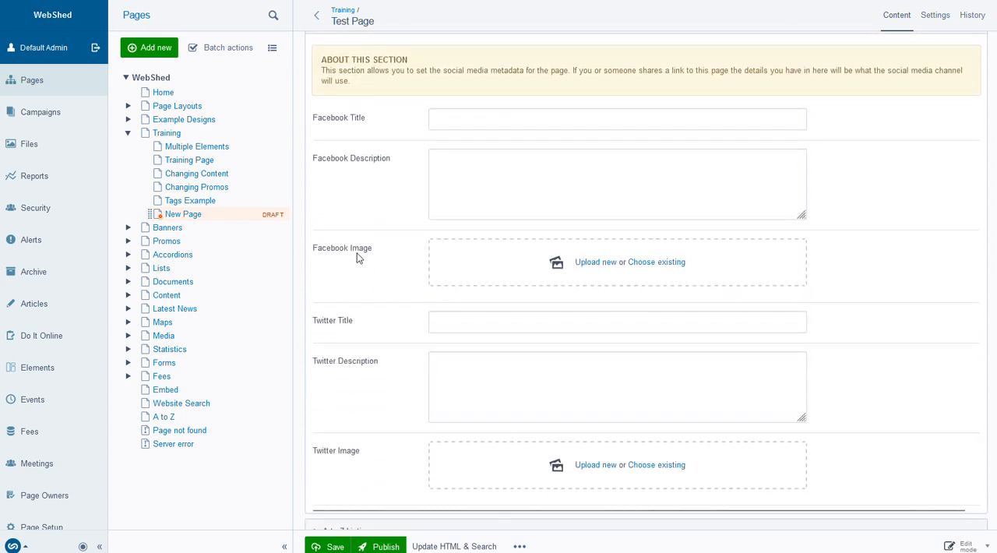
{"action": "left_click", "coordinate": [438, 117]}
{"action": "left_click", "coordinate": [460, 164]}
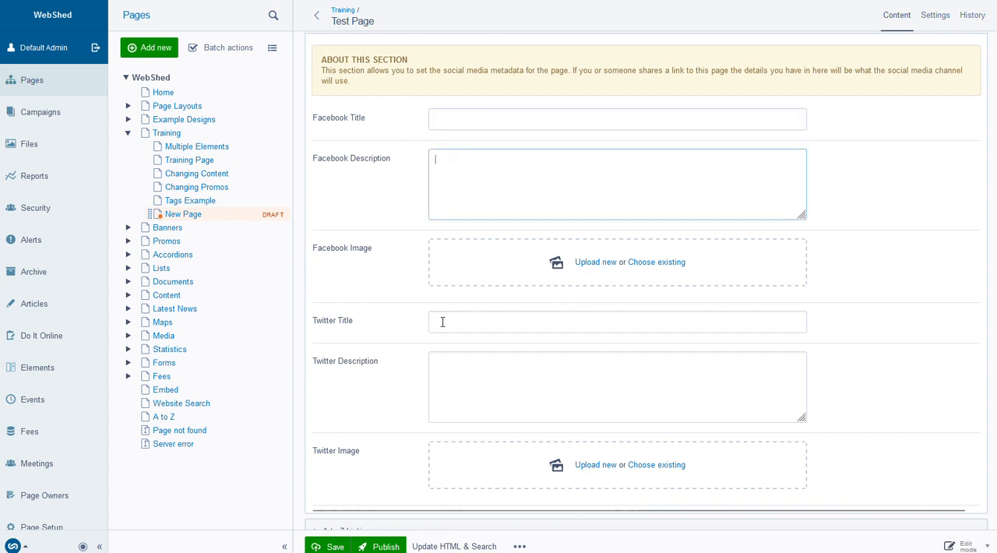
{"action": "scroll", "coordinate": [341, 133], "scroll_direction": "up", "scroll_amount": 1}
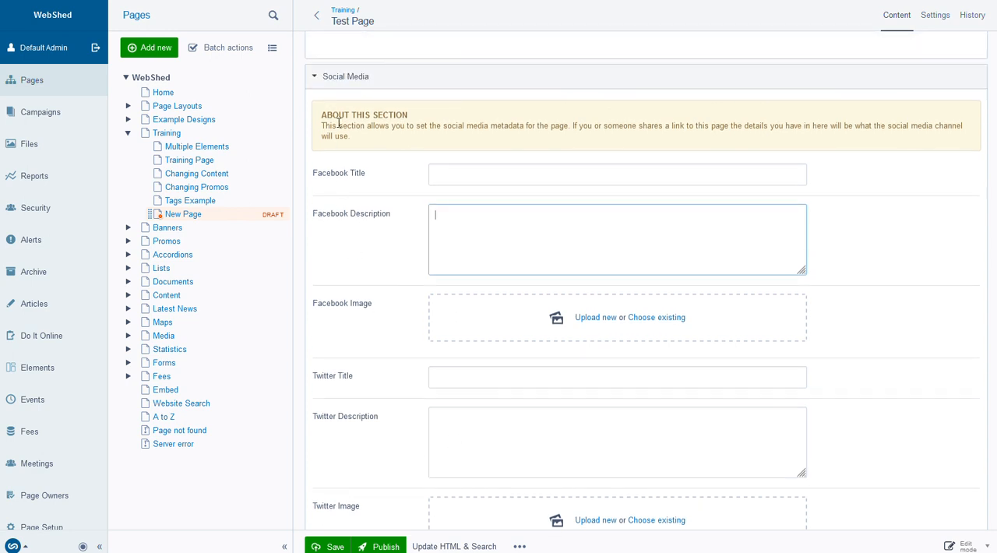
Expand the A to Z Listing section and examine its list of A to Z names
{"action": "scroll", "coordinate": [339, 129], "scroll_direction": "down", "scroll_amount": 3}
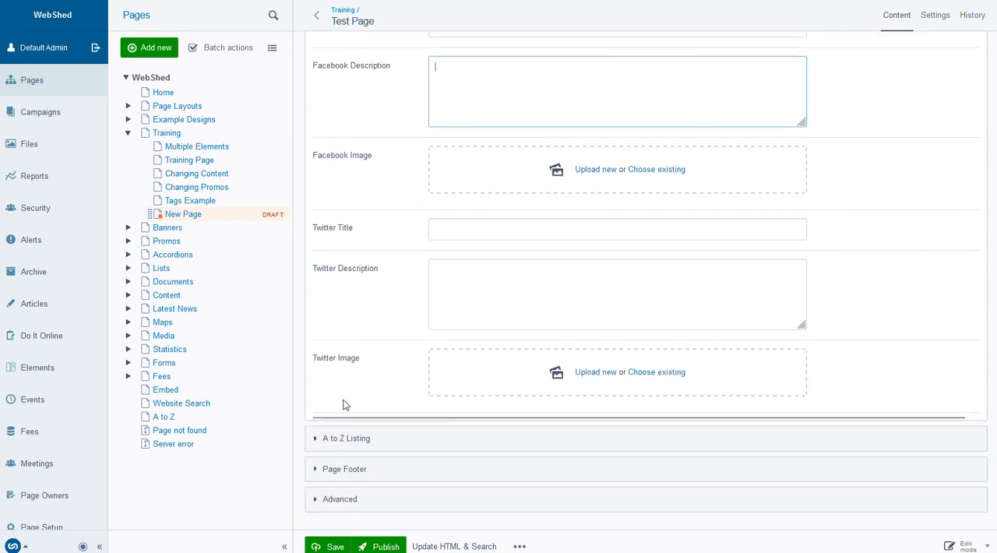
{"action": "left_click", "coordinate": [319, 439]}
{"action": "scroll", "coordinate": [356, 314], "scroll_direction": "down", "scroll_amount": 5}
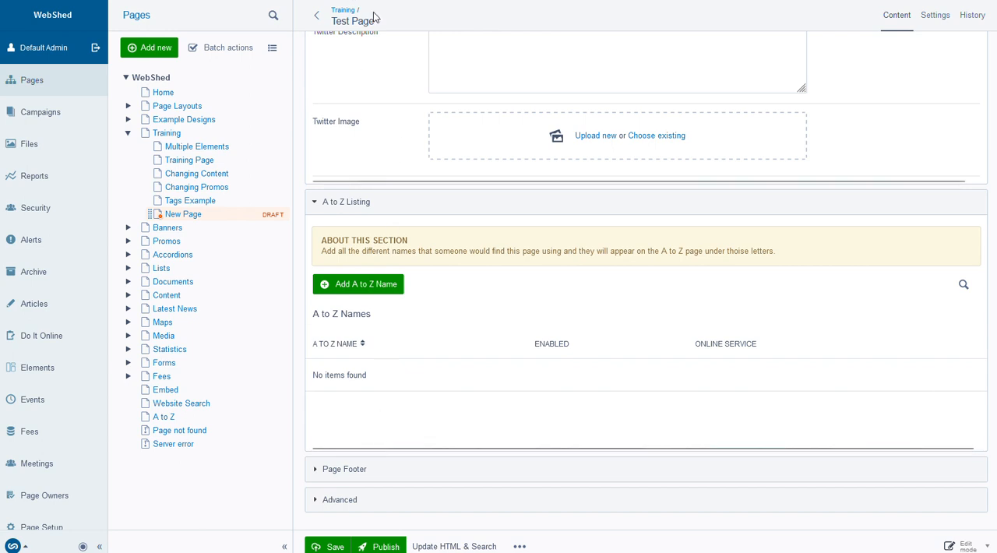
Expand the Page Footer section and examine its footer display and layout options
{"action": "left_click", "coordinate": [336, 472]}
{"action": "scroll", "coordinate": [418, 357], "scroll_direction": "down", "scroll_amount": 1}
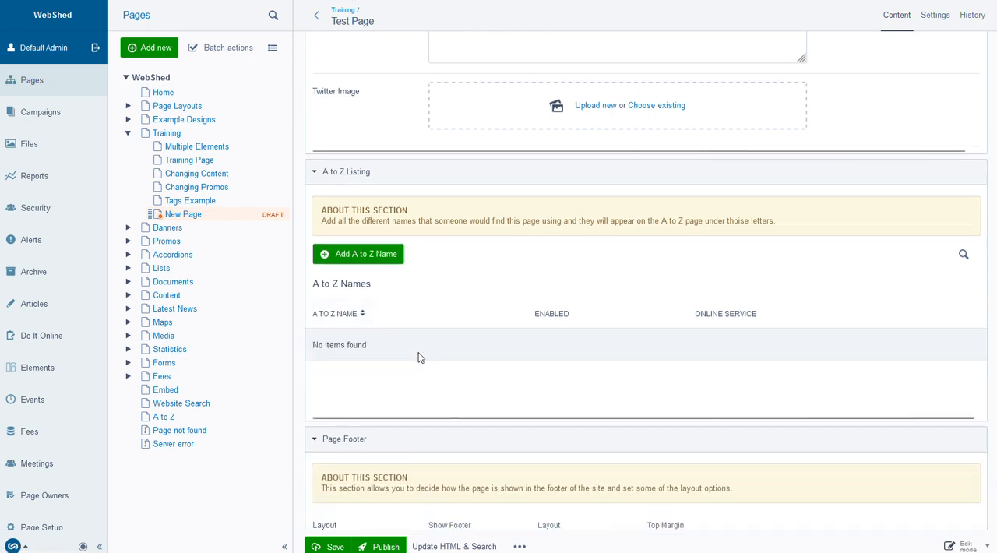
{"action": "scroll", "coordinate": [418, 357], "scroll_direction": "down", "scroll_amount": 2}
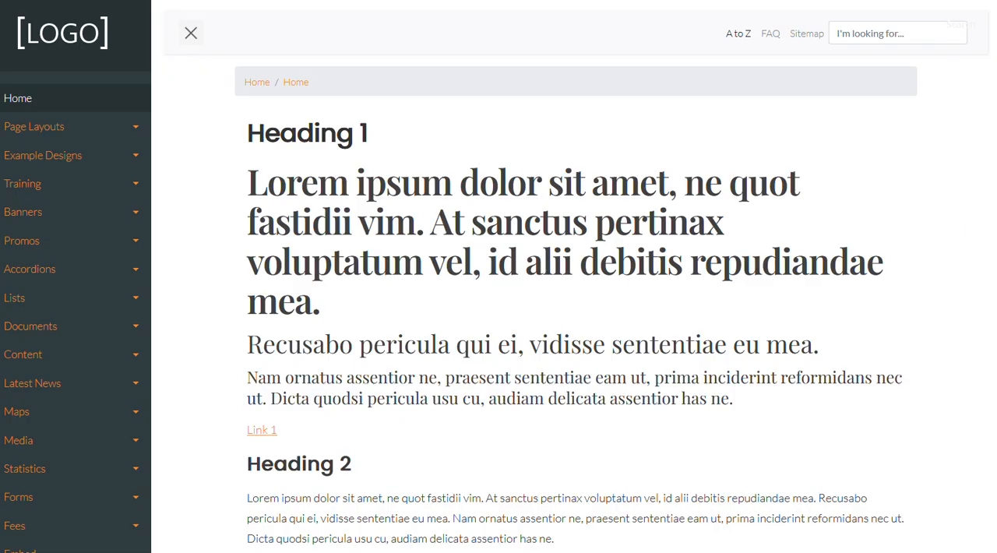
Examine the footer on the site's Home page and the Show Footer, Layout and Top Margin choices in the Page Footer section
{"action": "scroll", "coordinate": [470, 350], "scroll_direction": "down", "scroll_amount": 10}
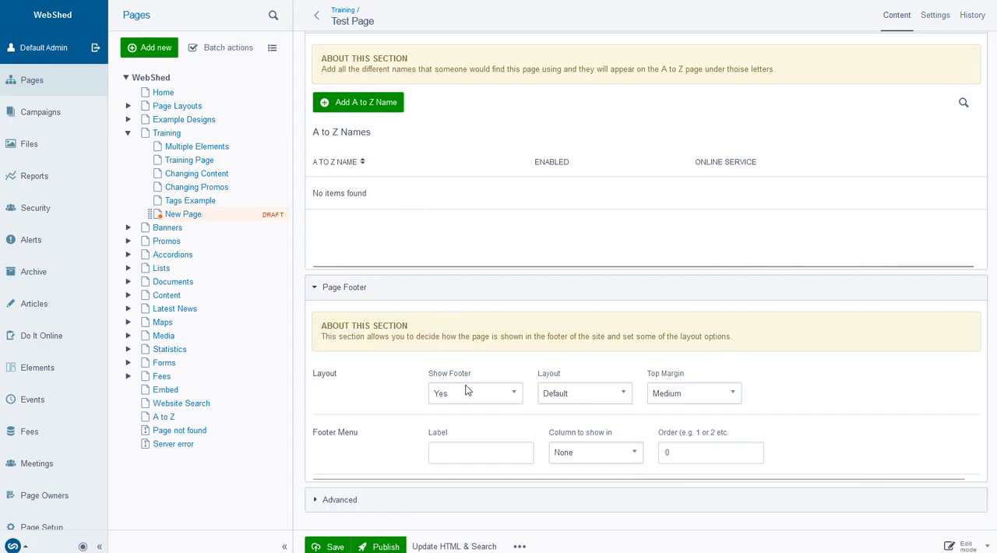
{"action": "left_click", "coordinate": [461, 397]}
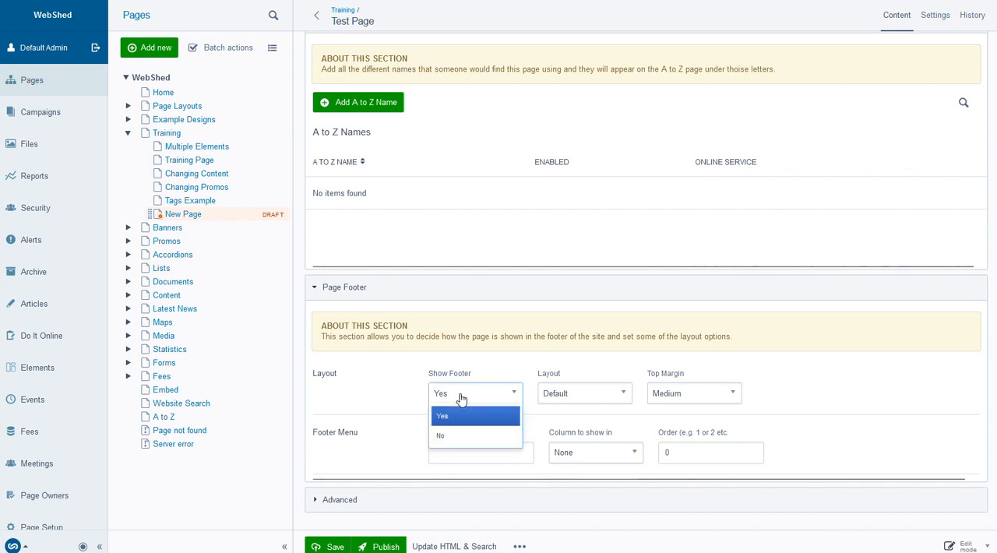
{"action": "left_click", "coordinate": [380, 396]}
{"action": "left_click", "coordinate": [575, 398]}
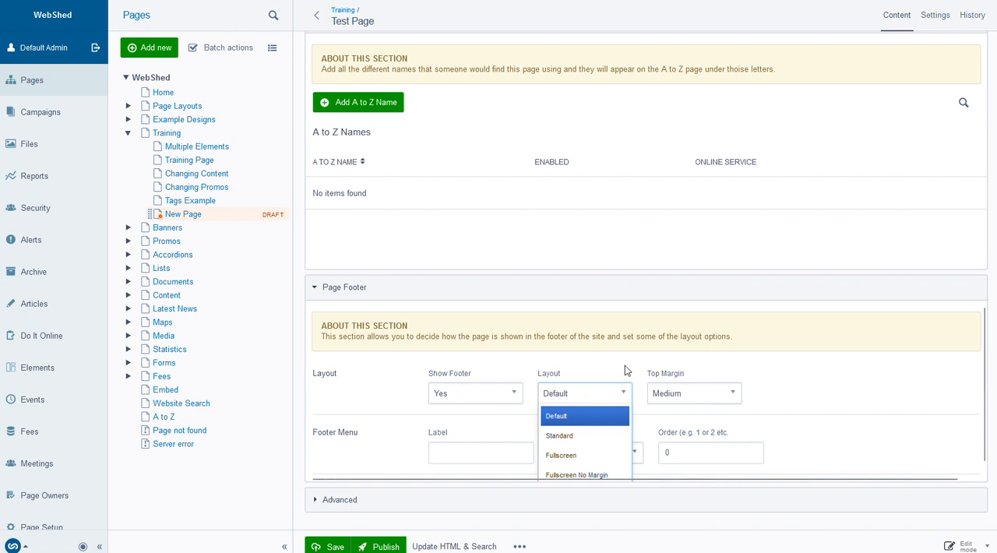
{"action": "left_click", "coordinate": [783, 367]}
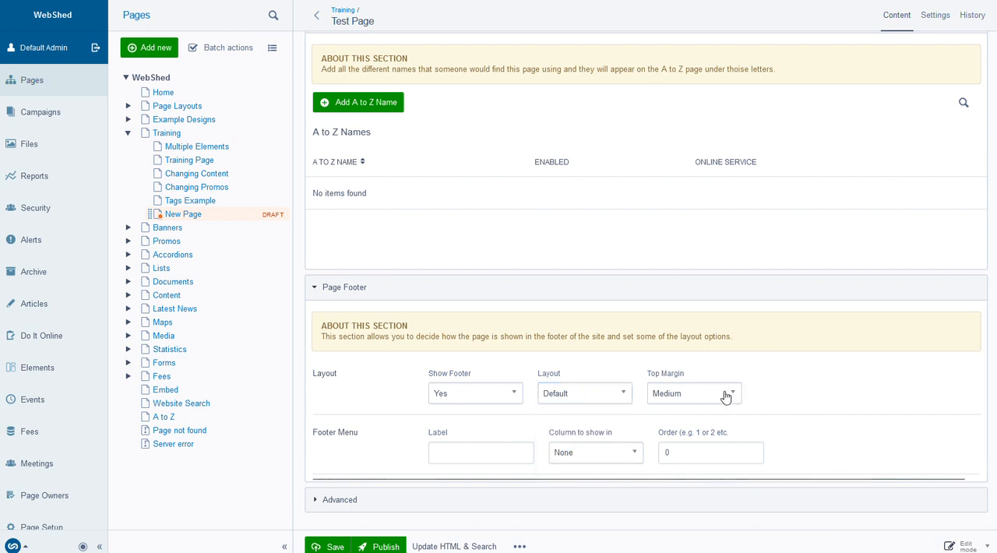
{"action": "left_click", "coordinate": [725, 395]}
{"action": "left_click", "coordinate": [781, 384]}
Examine the Footer Menu label, column and order fields of the Page Footer section
{"action": "left_click", "coordinate": [447, 453]}
{"action": "left_click", "coordinate": [603, 455]}
{"action": "scroll", "coordinate": [603, 456], "scroll_direction": "down", "scroll_amount": 1}
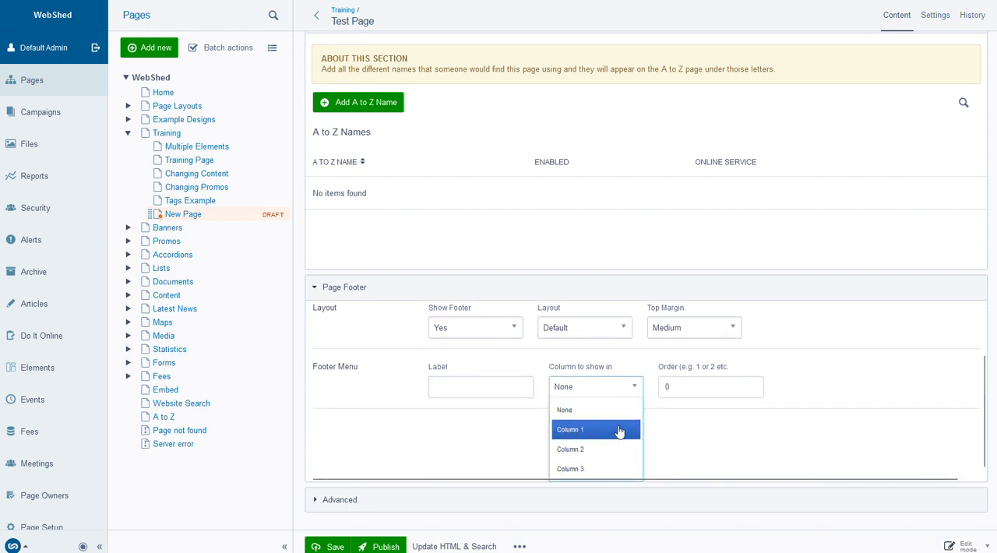
{"action": "left_click", "coordinate": [674, 391]}
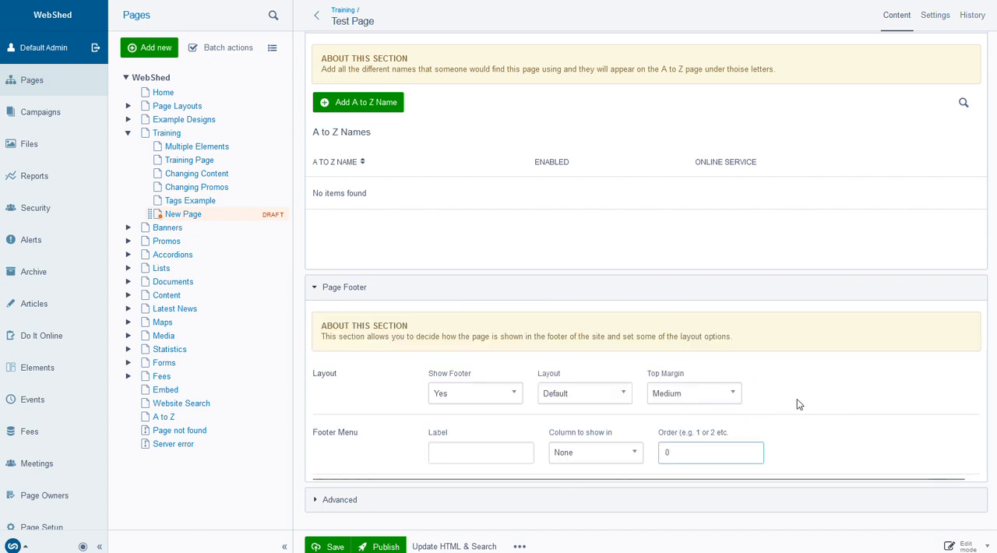
Expand the Advanced section, examine its raw HTML and blank template settings, and collapse it again
{"action": "left_click", "coordinate": [316, 503]}
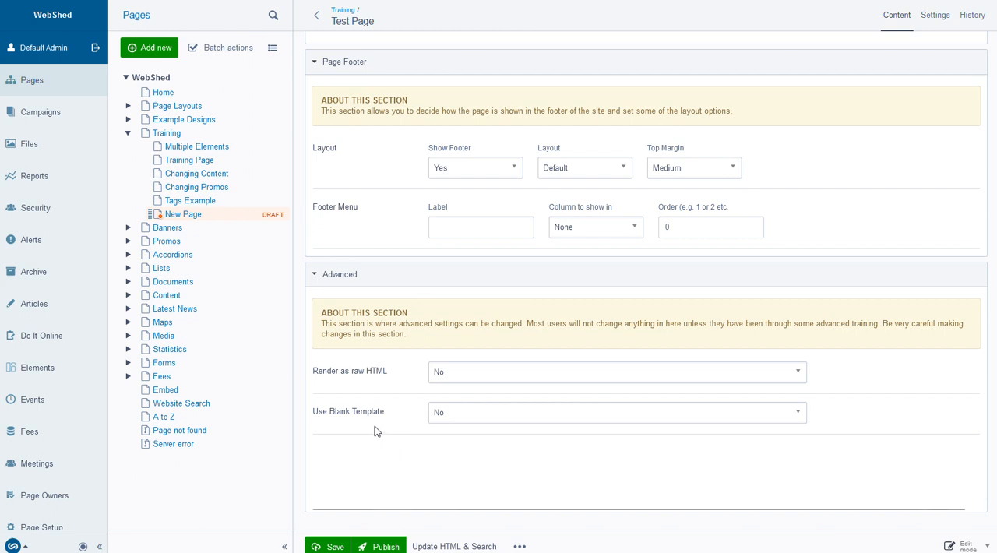
{"action": "left_click", "coordinate": [330, 281]}
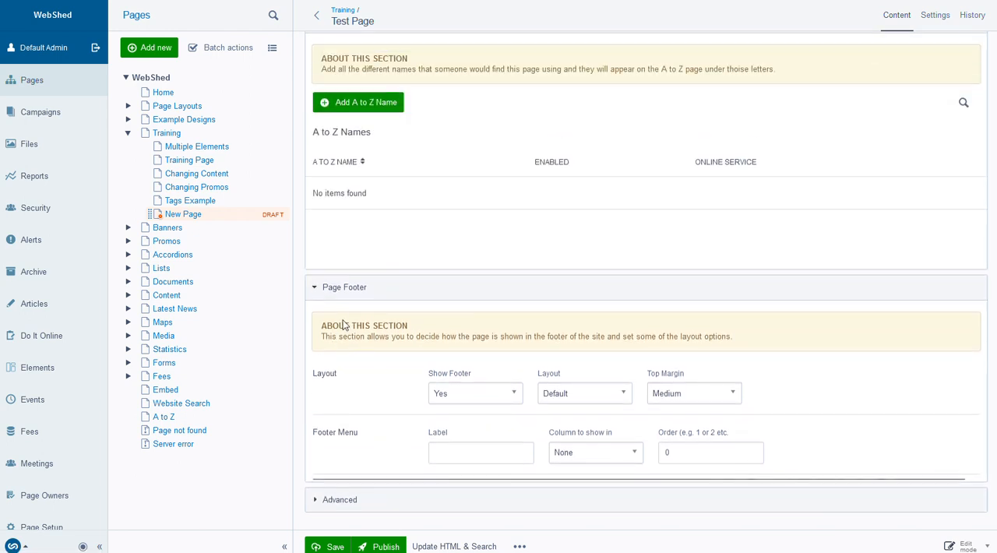
Collapse all the open sections from Page Footer up to Page Options
{"action": "left_click", "coordinate": [330, 292]}
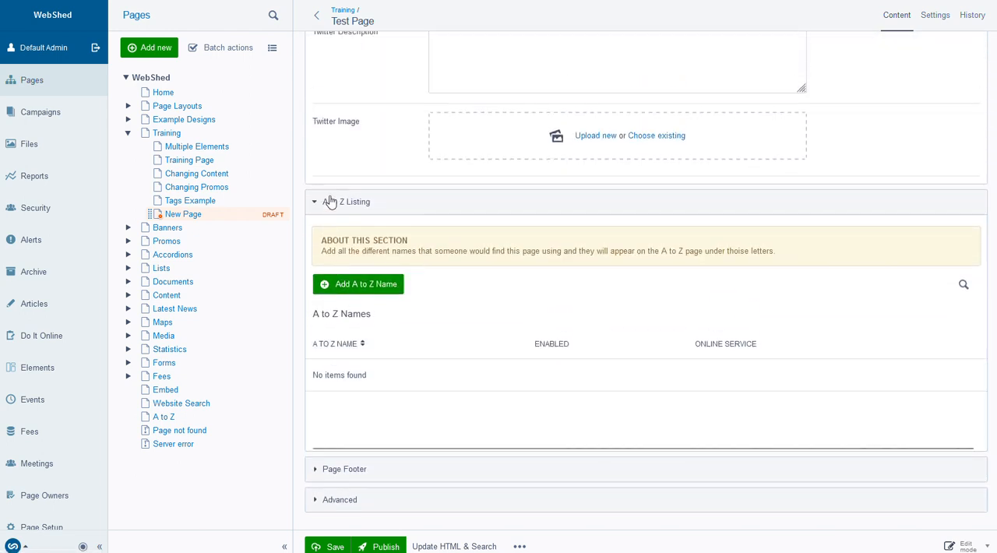
{"action": "left_click", "coordinate": [328, 197]}
{"action": "scroll", "coordinate": [335, 203], "scroll_direction": "up", "scroll_amount": 3}
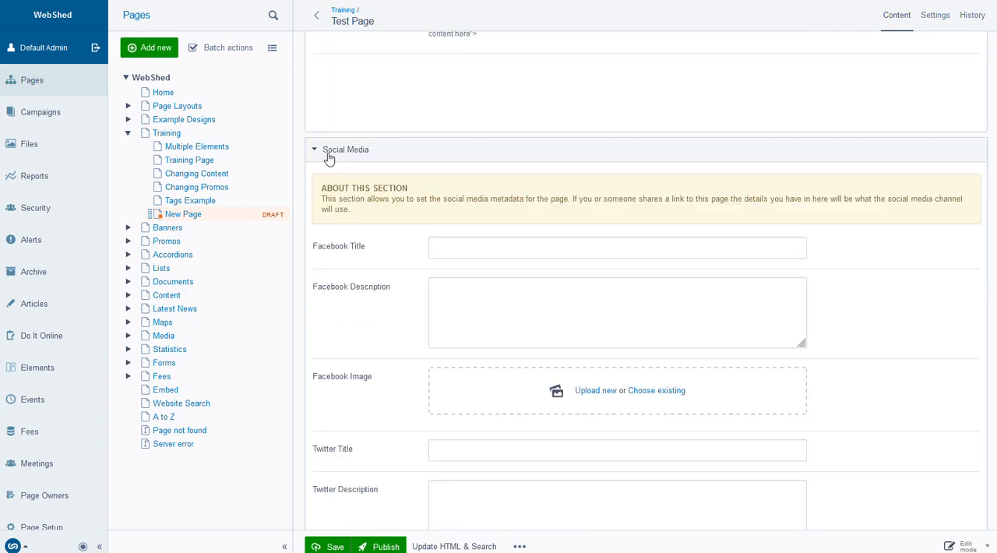
{"action": "left_click", "coordinate": [329, 153]}
{"action": "scroll", "coordinate": [355, 198], "scroll_direction": "up", "scroll_amount": 2}
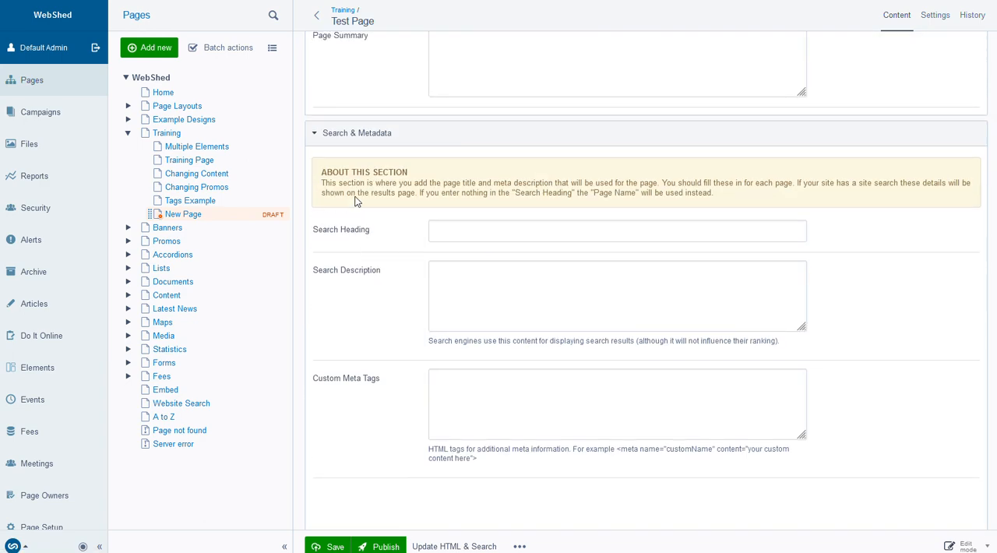
{"action": "left_click", "coordinate": [338, 144]}
{"action": "scroll", "coordinate": [370, 222], "scroll_direction": "up", "scroll_amount": 3}
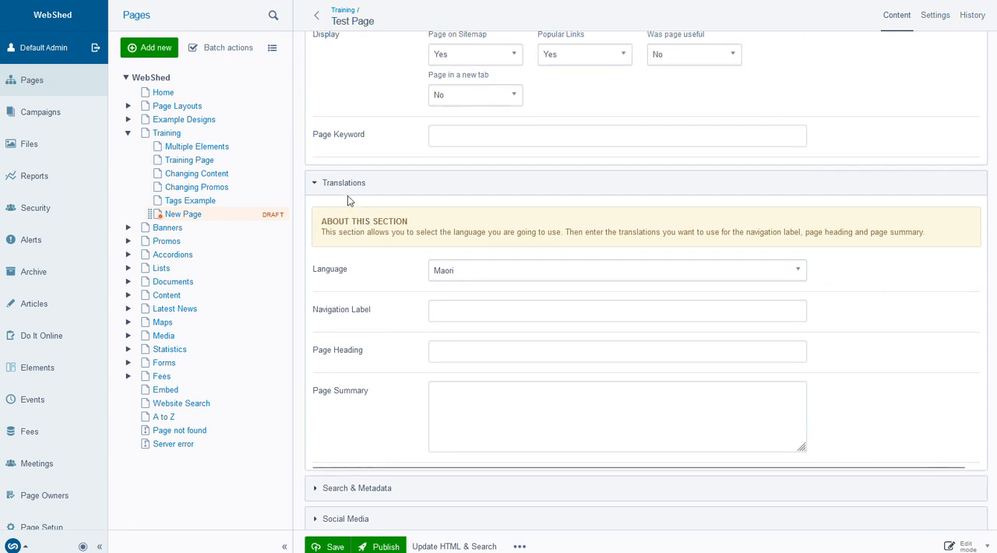
{"action": "left_click", "coordinate": [343, 184]}
{"action": "scroll", "coordinate": [359, 253], "scroll_direction": "up", "scroll_amount": 5}
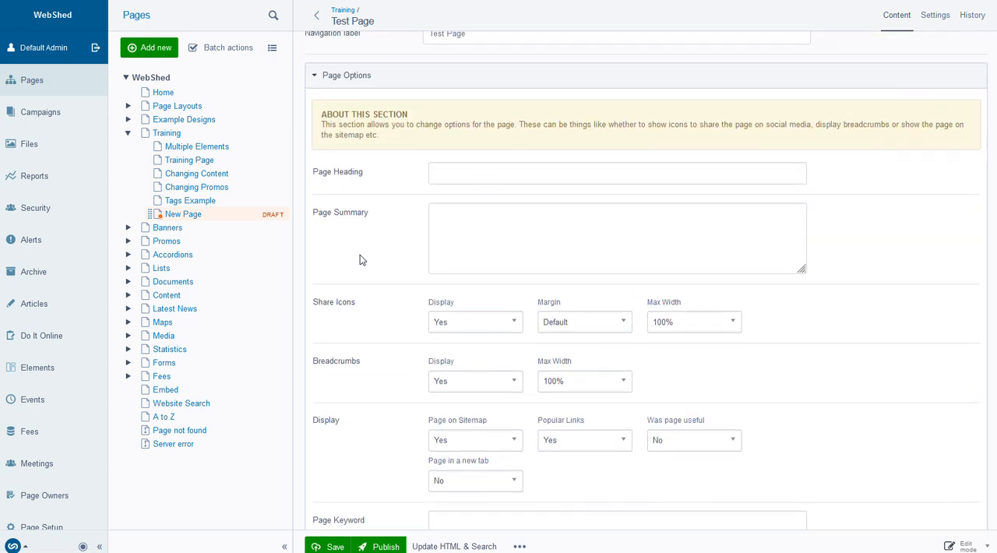
{"action": "left_click", "coordinate": [344, 75]}
{"action": "scroll", "coordinate": [405, 211], "scroll_direction": "up", "scroll_amount": 3}
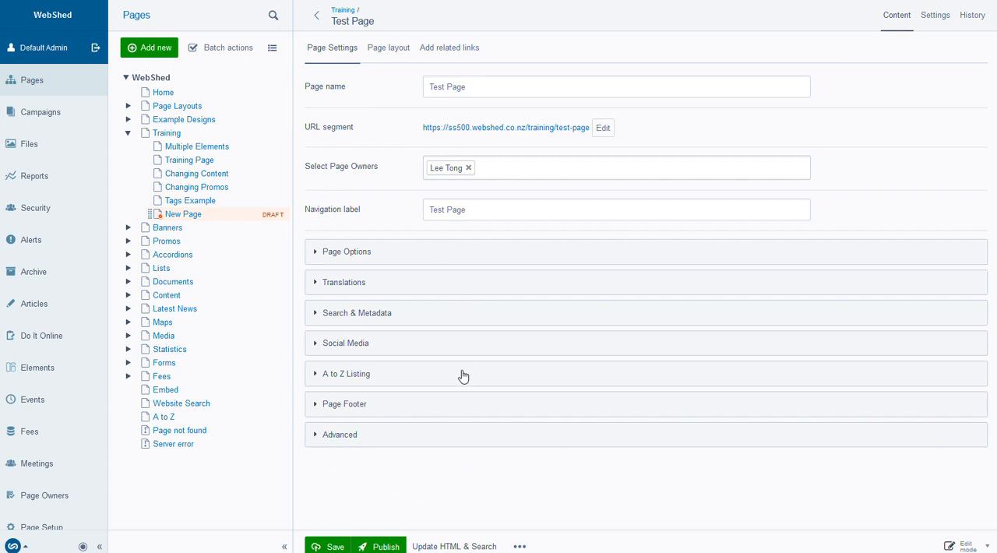
Save and publish Test Page, and look at its additional campaign, unpublish and archive actions
{"action": "left_click", "coordinate": [322, 548]}
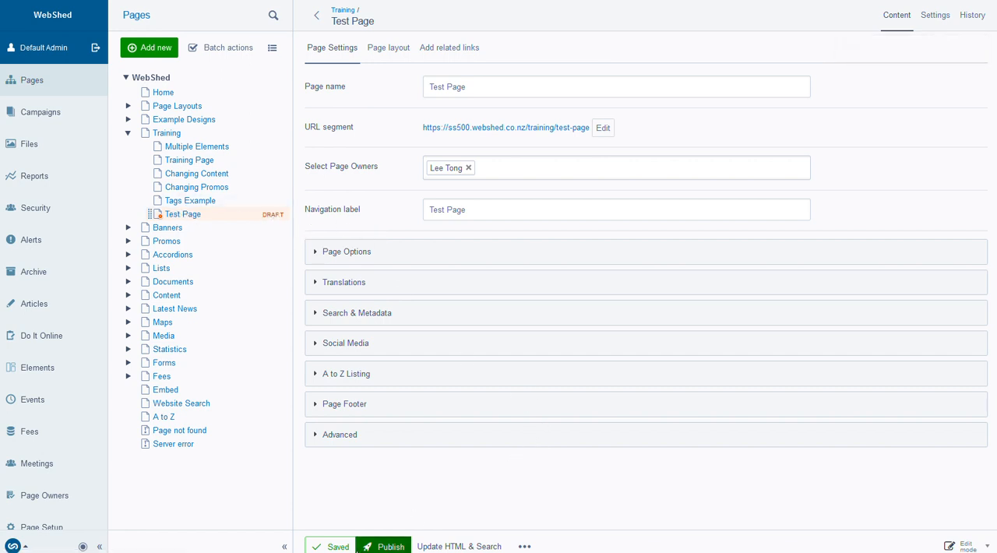
{"action": "left_click", "coordinate": [387, 548]}
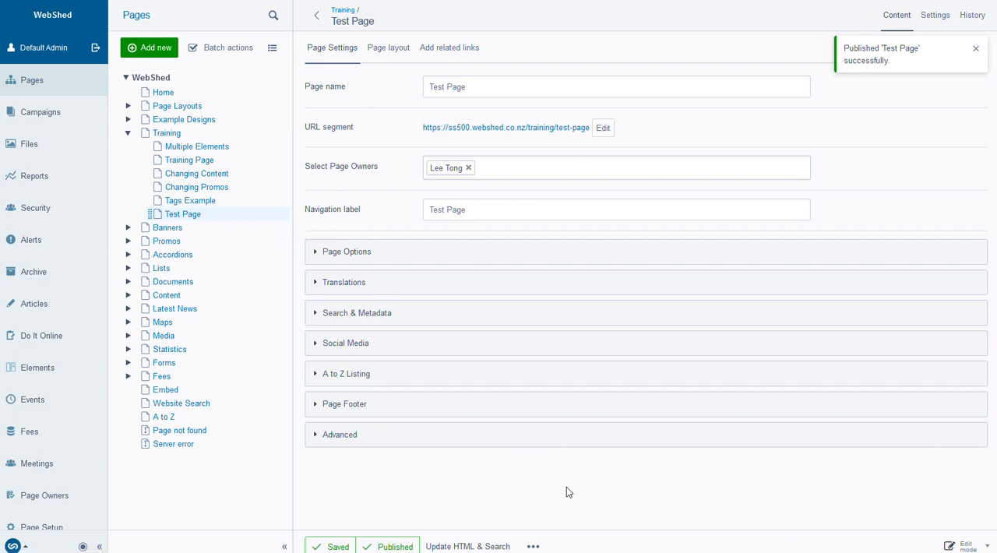
{"action": "left_click", "coordinate": [533, 547]}
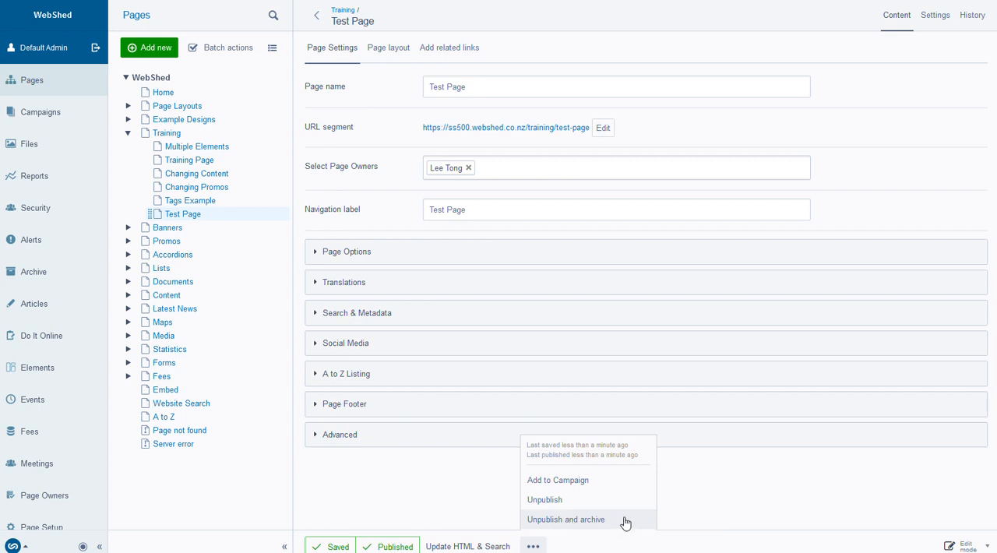
{"action": "left_click", "coordinate": [440, 495]}
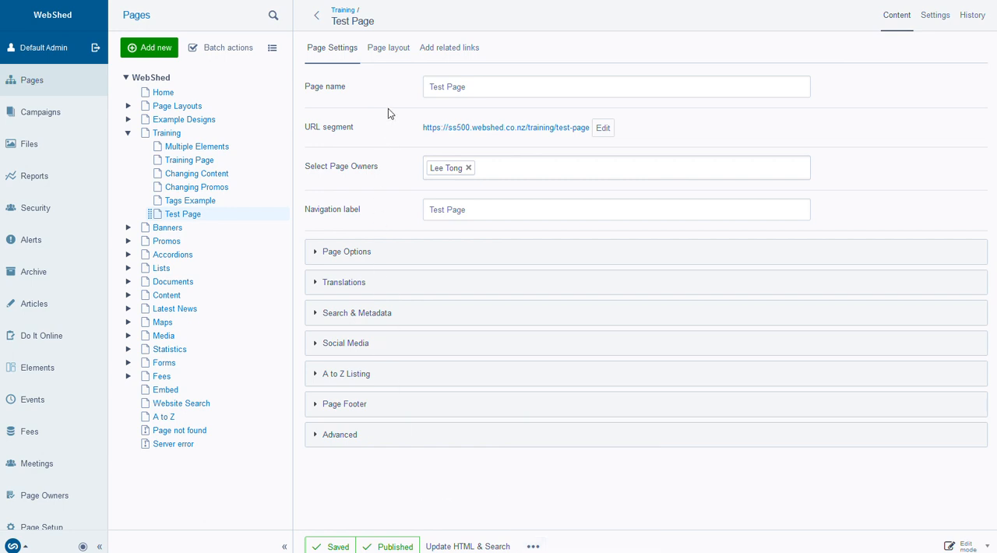
Select the two-column page layout with a wide area A and narrow area B, leaving Flip Layout at No
{"action": "left_click", "coordinate": [392, 50]}
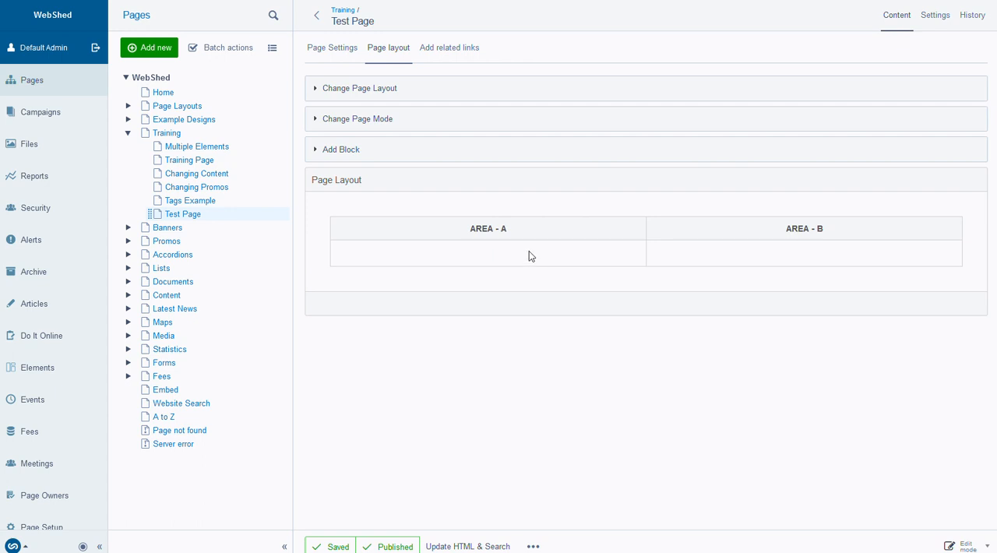
{"action": "left_click", "coordinate": [378, 89]}
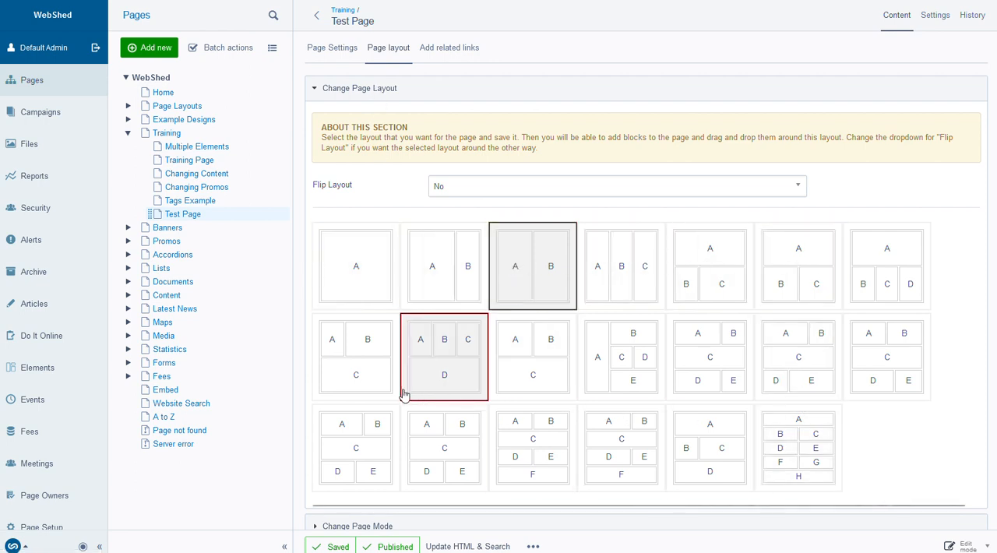
{"action": "left_click", "coordinate": [437, 274]}
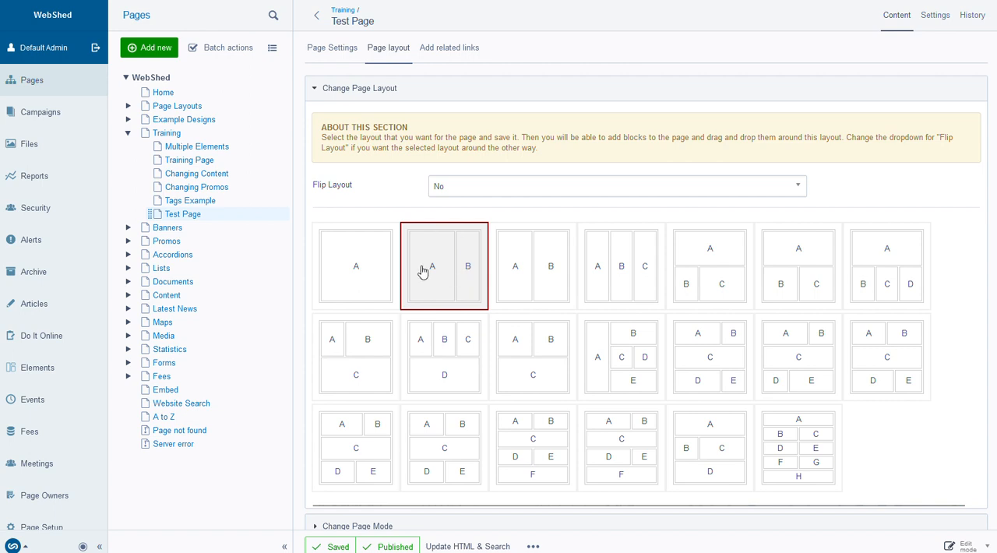
{"action": "left_click", "coordinate": [455, 191]}
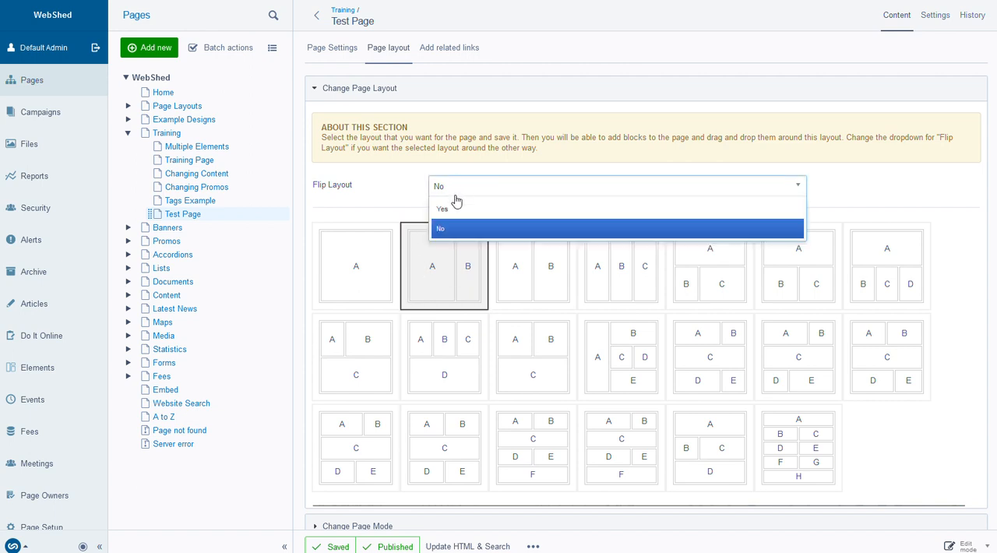
{"action": "left_click", "coordinate": [413, 187]}
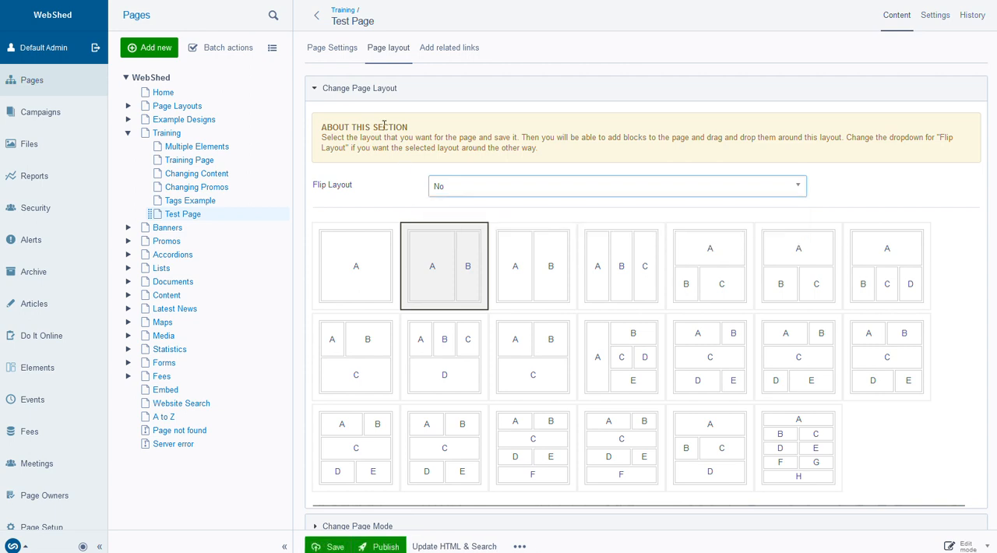
{"action": "left_click", "coordinate": [341, 91]}
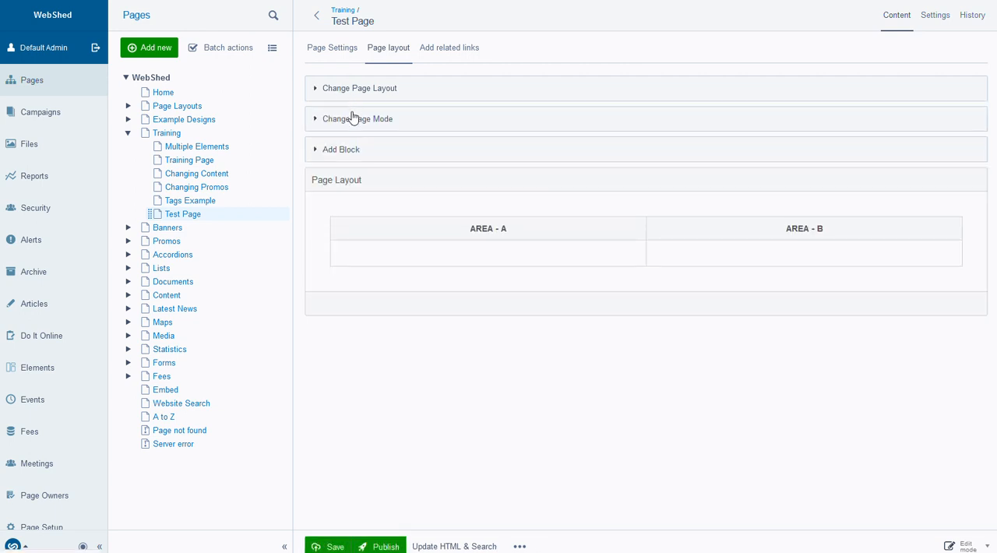
Examine the Change Page Mode and Add Block sections of the page layout, collapsing each one again
{"action": "left_click", "coordinate": [352, 125]}
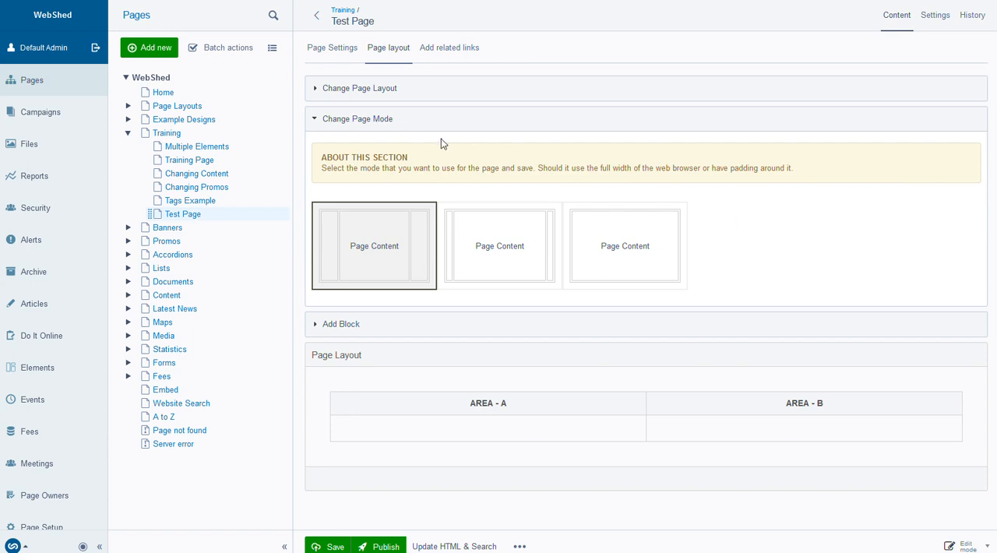
{"action": "left_click", "coordinate": [365, 119]}
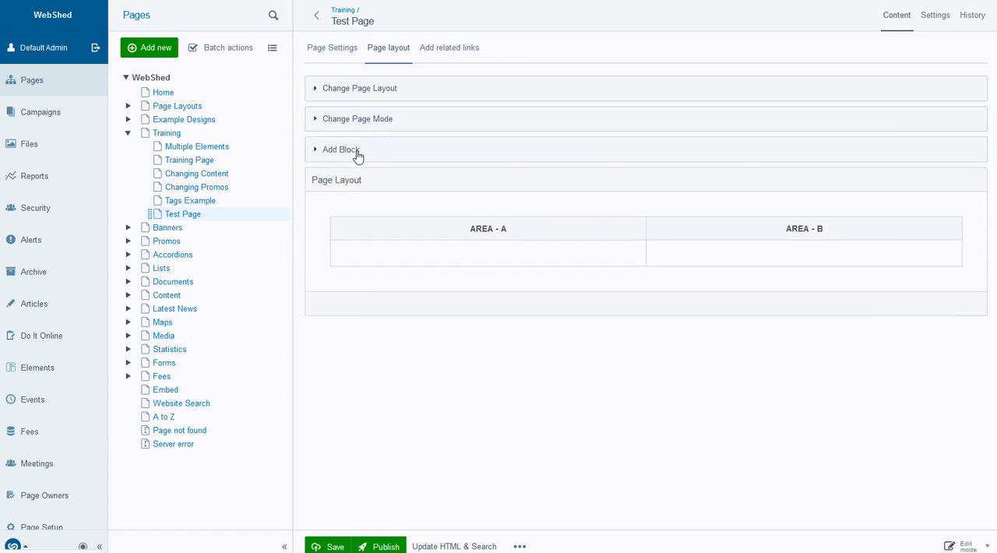
{"action": "left_click", "coordinate": [352, 153]}
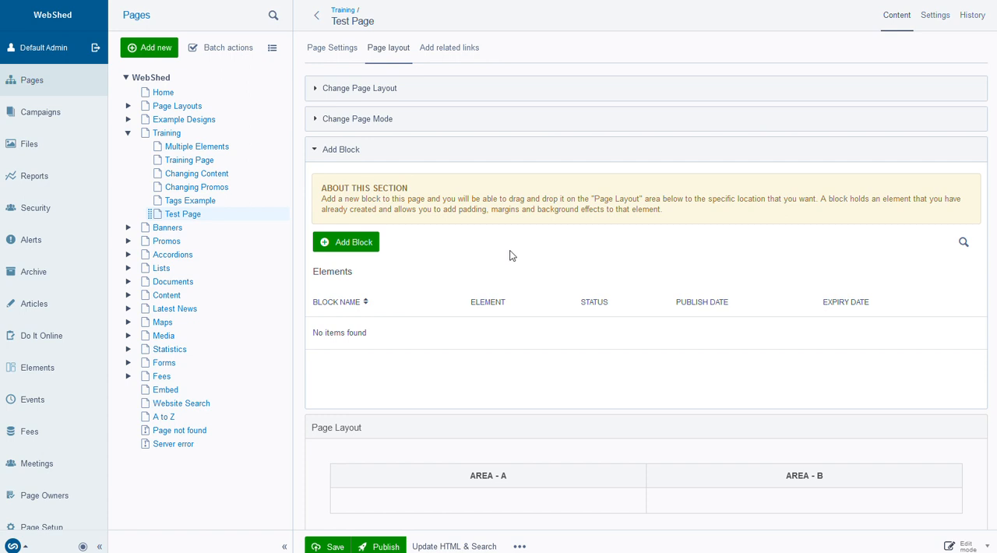
{"action": "left_click", "coordinate": [342, 152]}
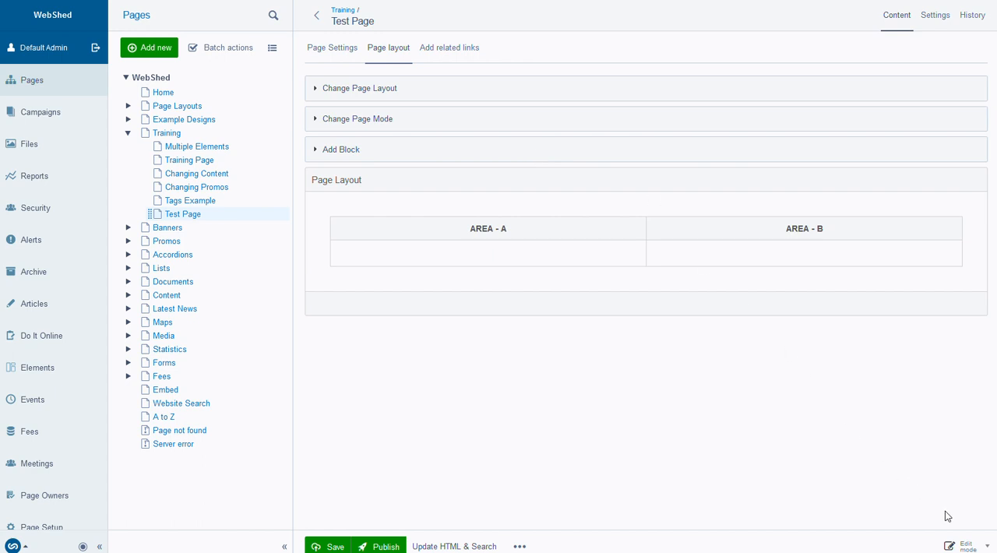
Switch to Split mode and look through the draft preview of Test Page beside the editor
{"action": "left_click", "coordinate": [969, 547]}
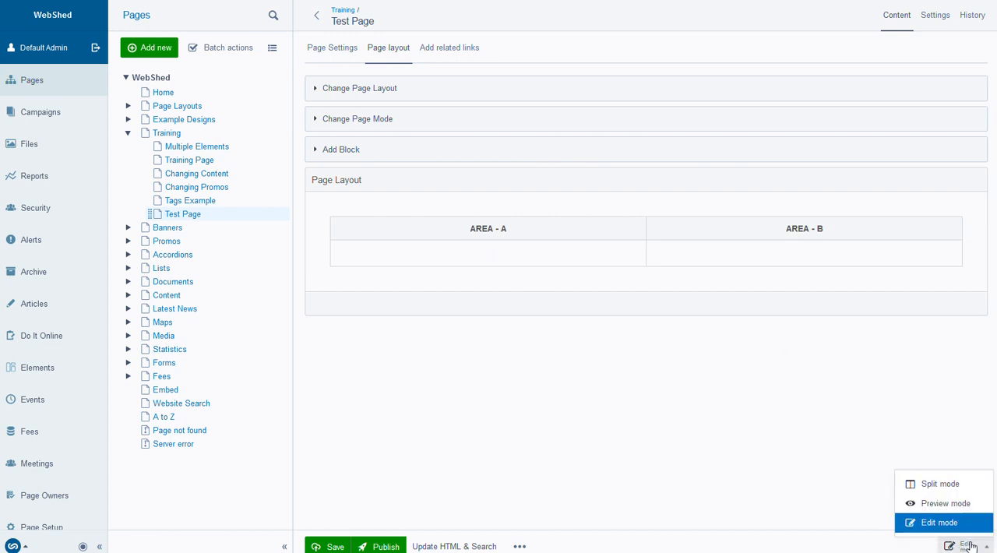
{"action": "left_click", "coordinate": [942, 485]}
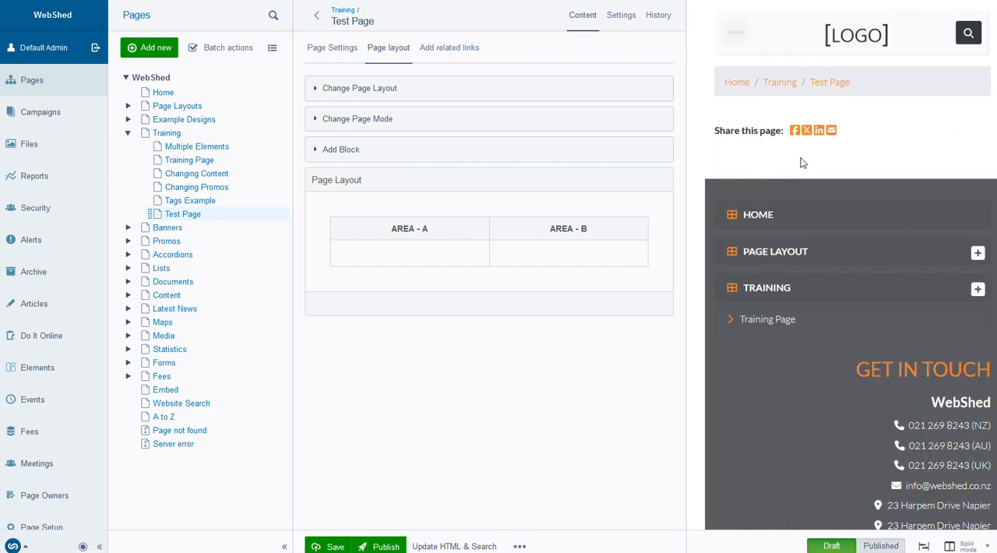
{"action": "scroll", "coordinate": [773, 134], "scroll_direction": "down", "scroll_amount": 5}
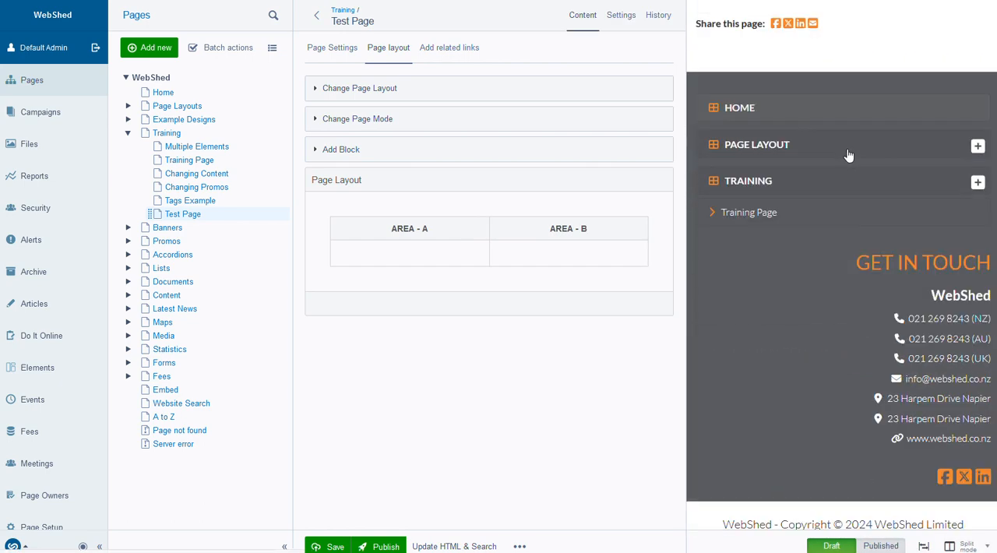
{"action": "scroll", "coordinate": [853, 157], "scroll_direction": "up", "scroll_amount": 5}
{"action": "scroll", "coordinate": [853, 160], "scroll_direction": "up", "scroll_amount": 1}
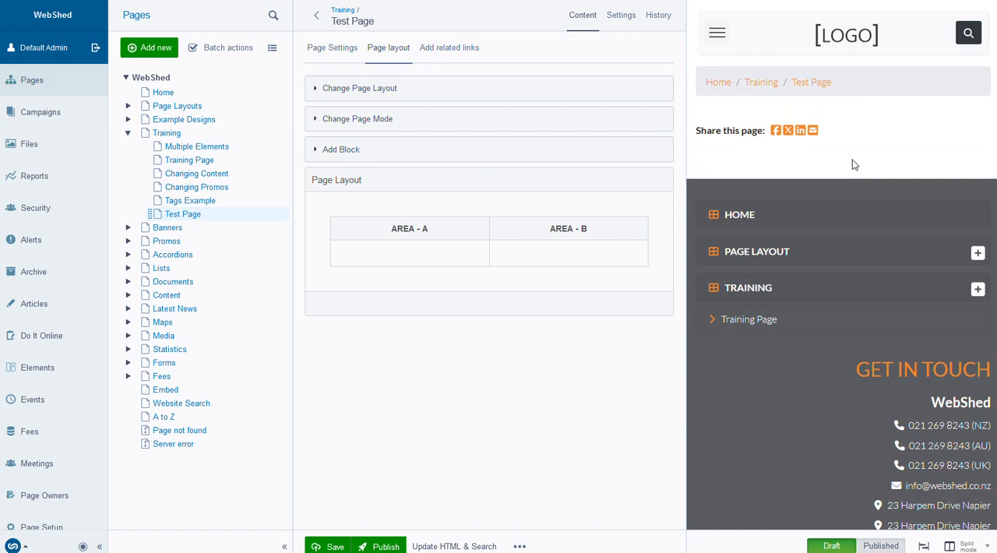
View the draft of Test Page in Preview mode, and return to Edit mode
{"action": "left_click", "coordinate": [969, 548]}
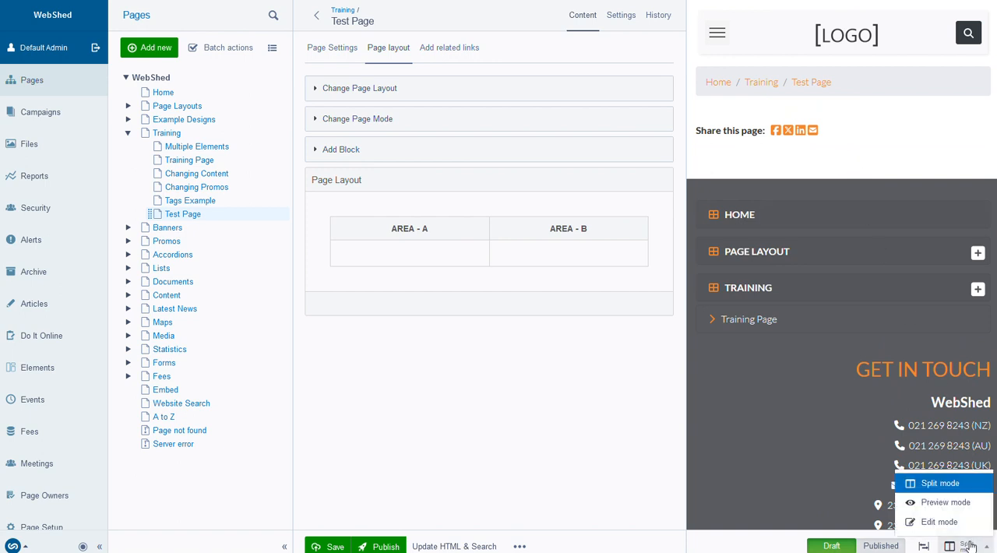
{"action": "left_click", "coordinate": [947, 504]}
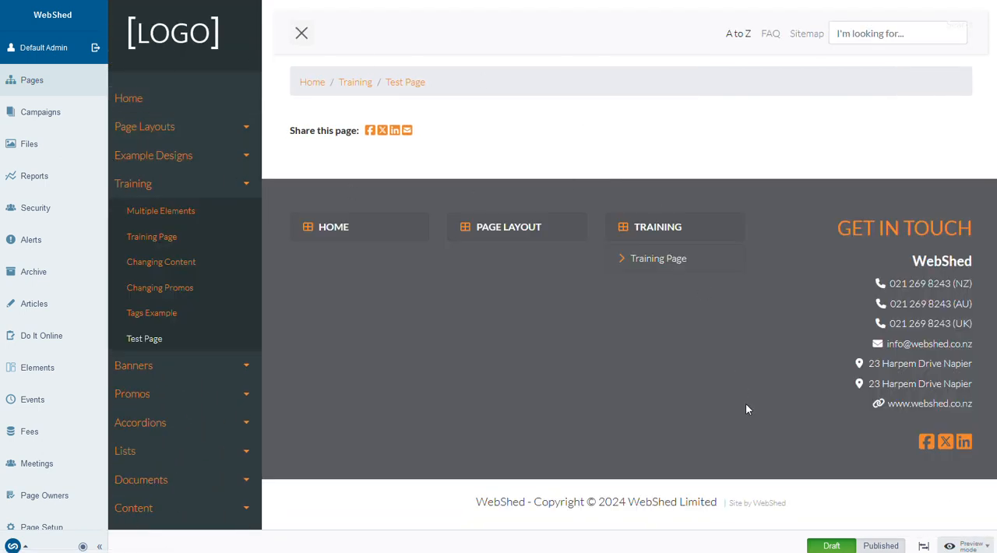
{"action": "left_click", "coordinate": [962, 546]}
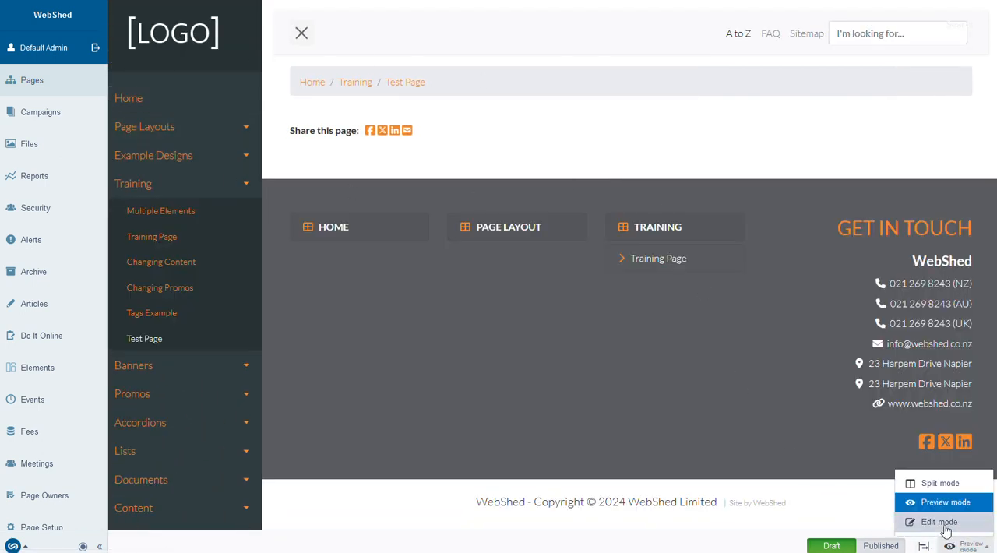
{"action": "left_click", "coordinate": [944, 519]}
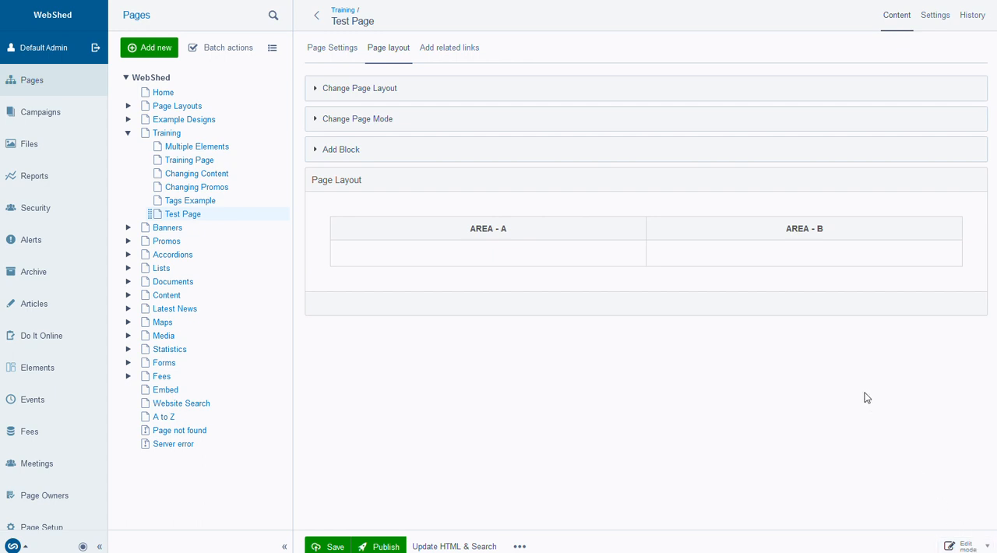
Look through Test Page's settings, including the available page types, and its version history, and return to its content
{"action": "left_click", "coordinate": [935, 17]}
{"action": "left_click", "coordinate": [562, 321]}
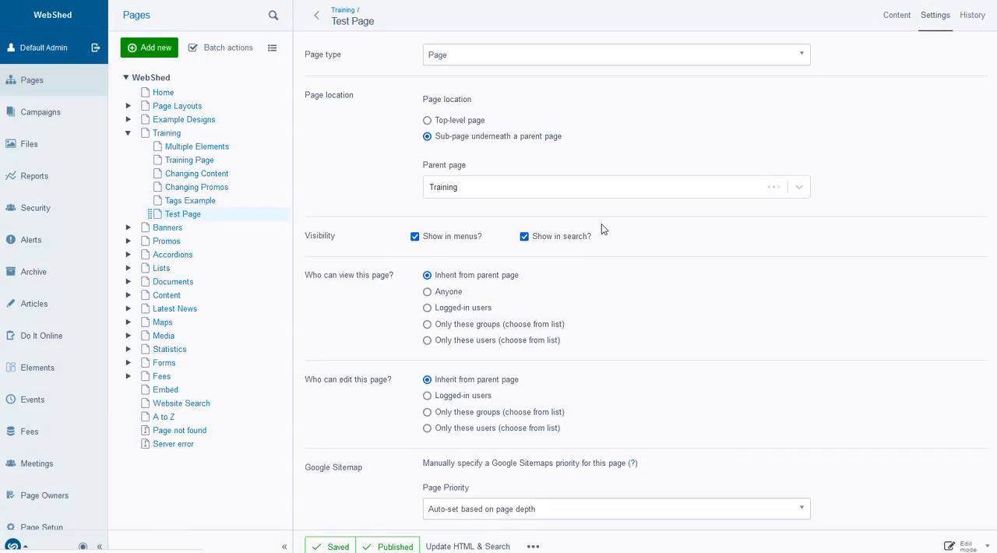
{"action": "left_click", "coordinate": [480, 56]}
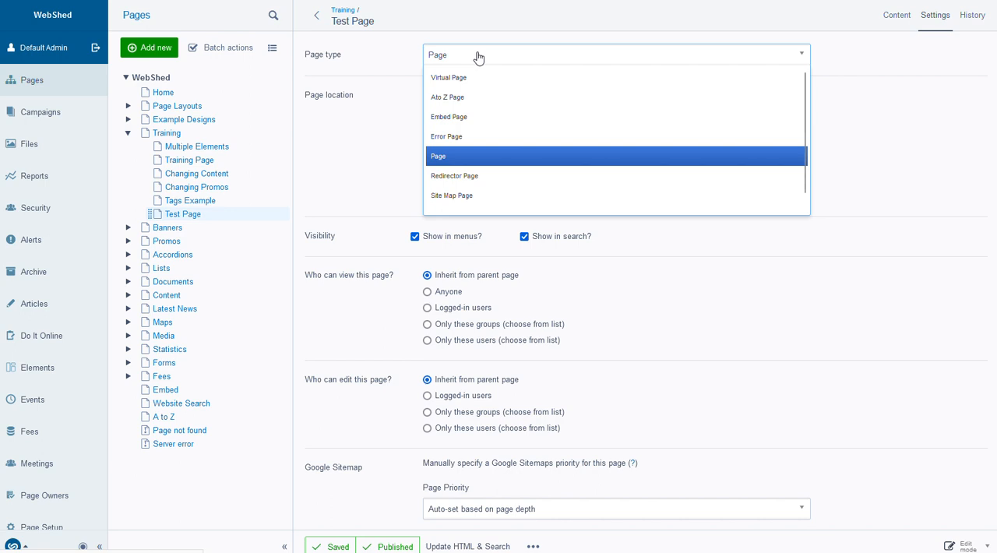
{"action": "left_click", "coordinate": [380, 53]}
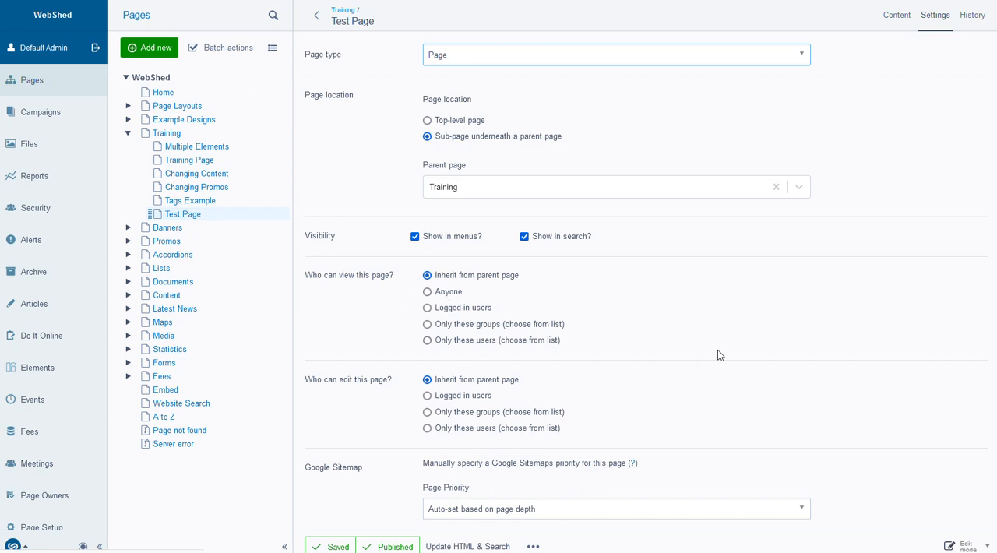
{"action": "left_click", "coordinate": [973, 17]}
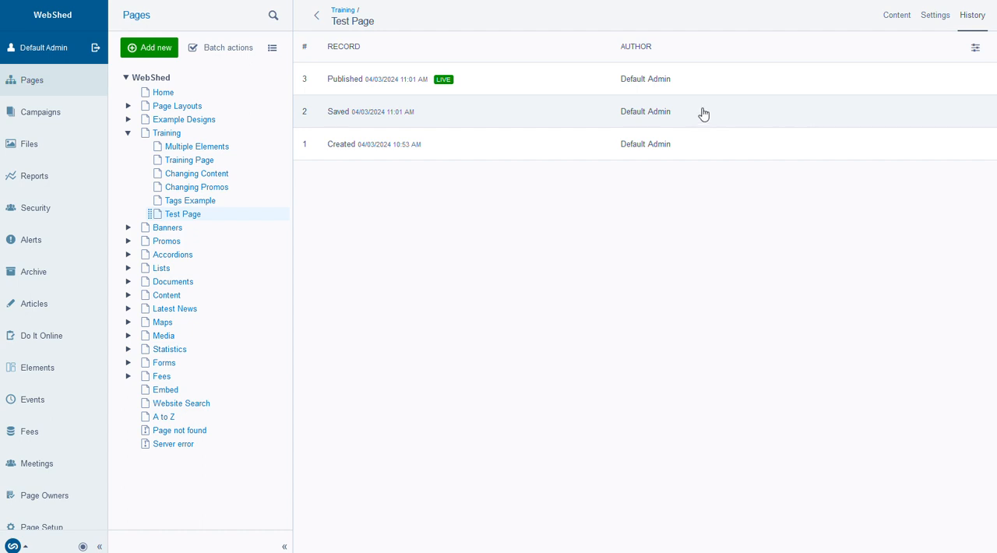
{"action": "left_click", "coordinate": [894, 20]}
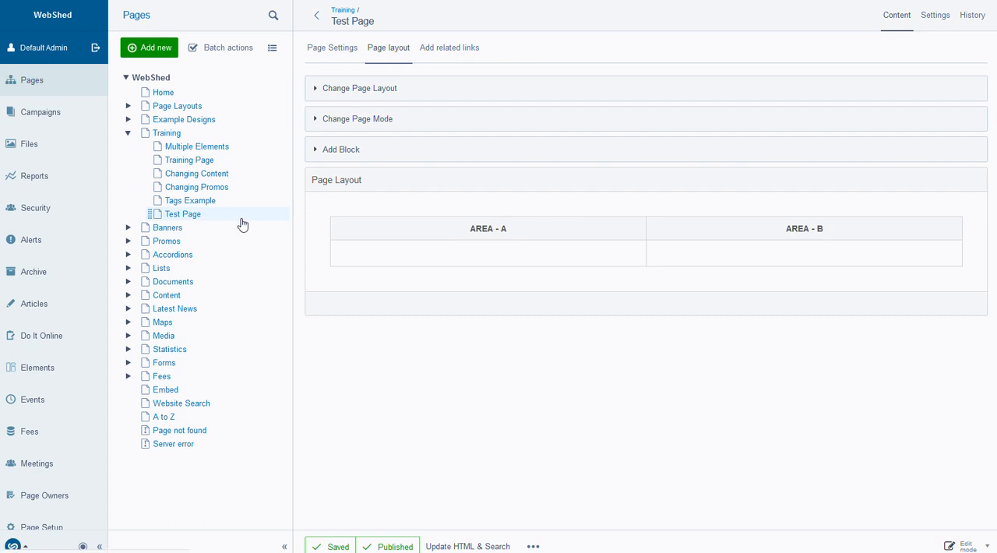
Open the existing Training Page under Training and show its page layout
{"action": "left_click", "coordinate": [187, 162]}
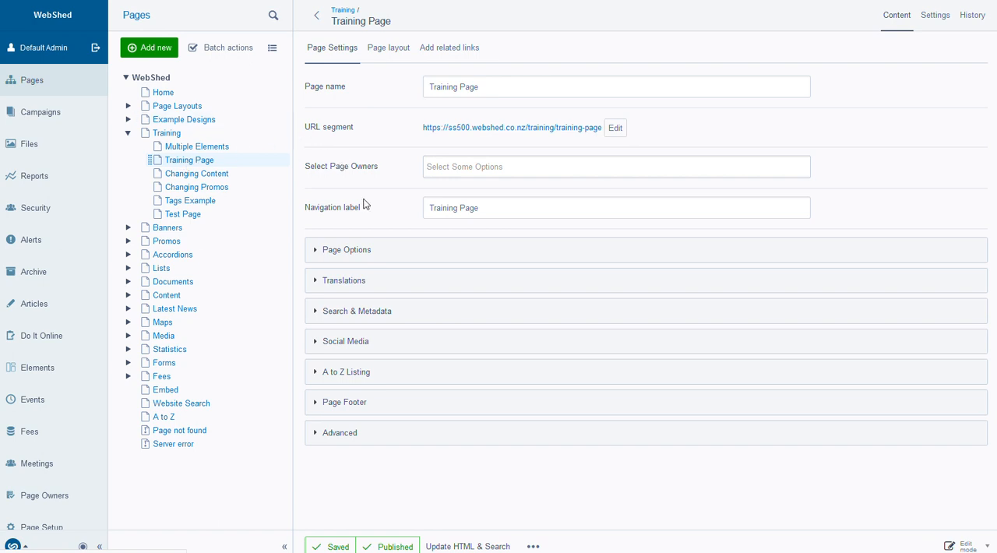
{"action": "left_click", "coordinate": [396, 50]}
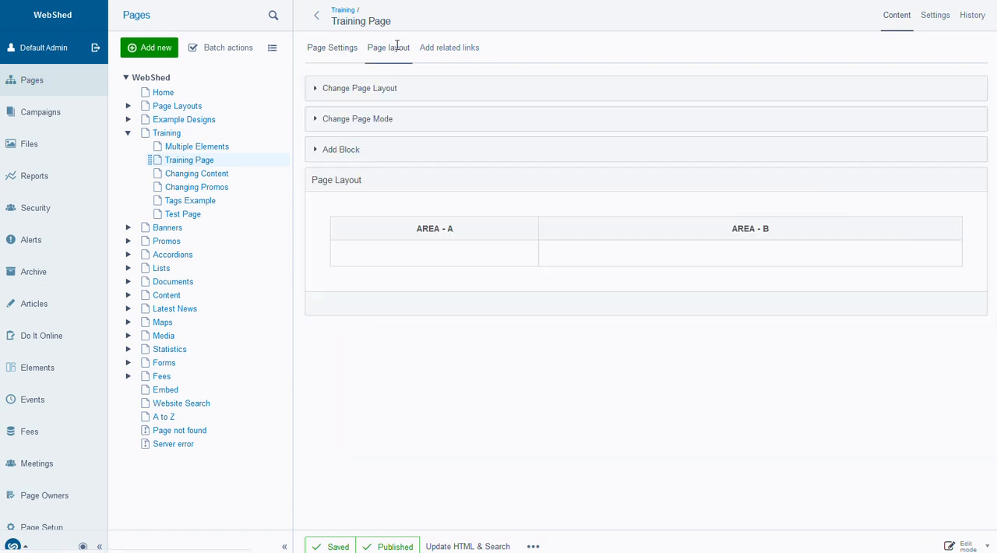